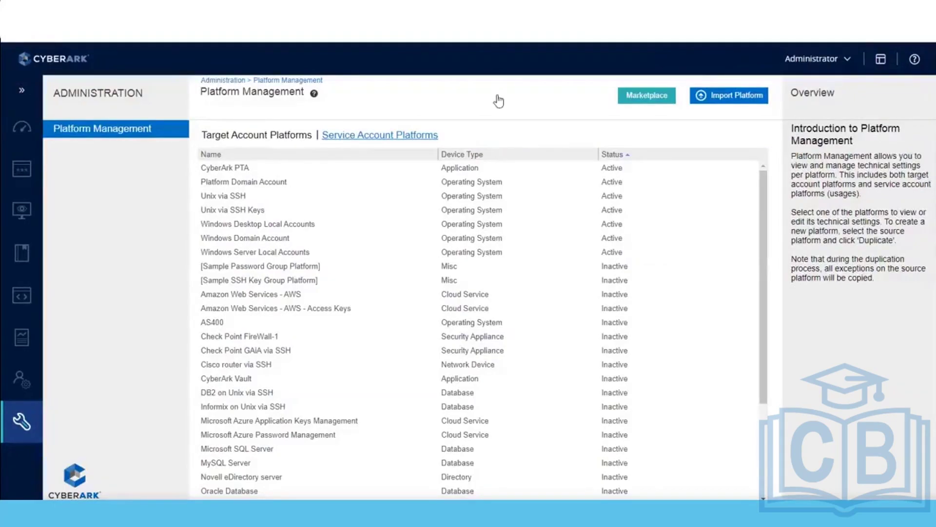
Step: Open the Platform Domain Account platform for editing and review the Interval parameter in its General automatic password management settings
{"action": "left_click", "coordinate": [252, 184]}
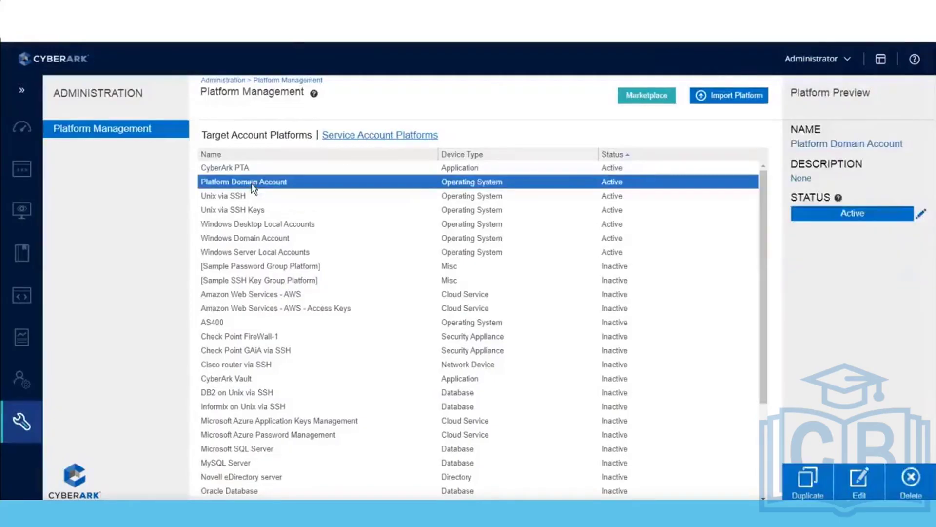
{"action": "left_click", "coordinate": [858, 488]}
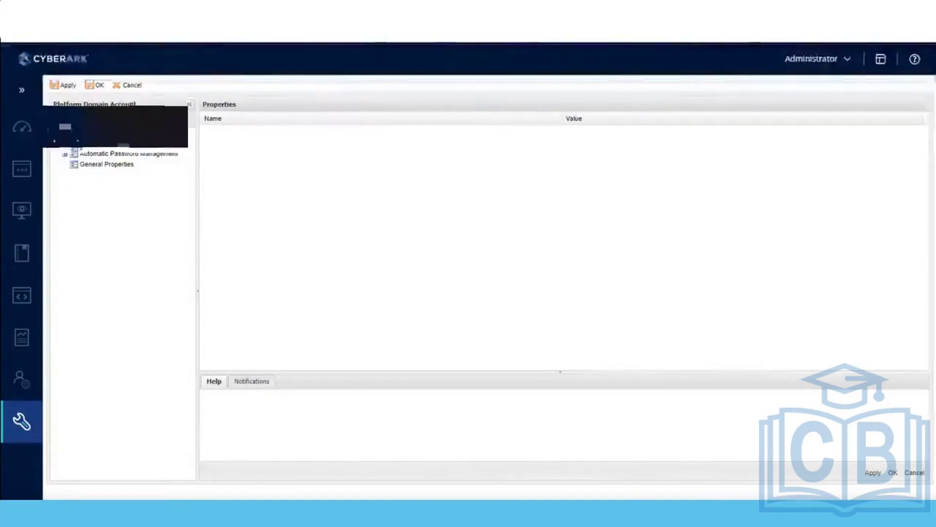
{"action": "left_click", "coordinate": [65, 154]}
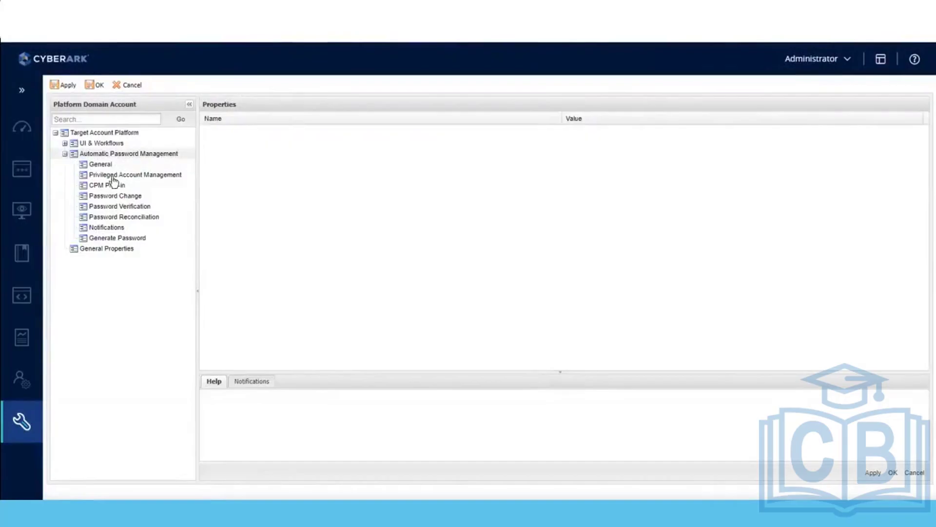
{"action": "left_click", "coordinate": [101, 165]}
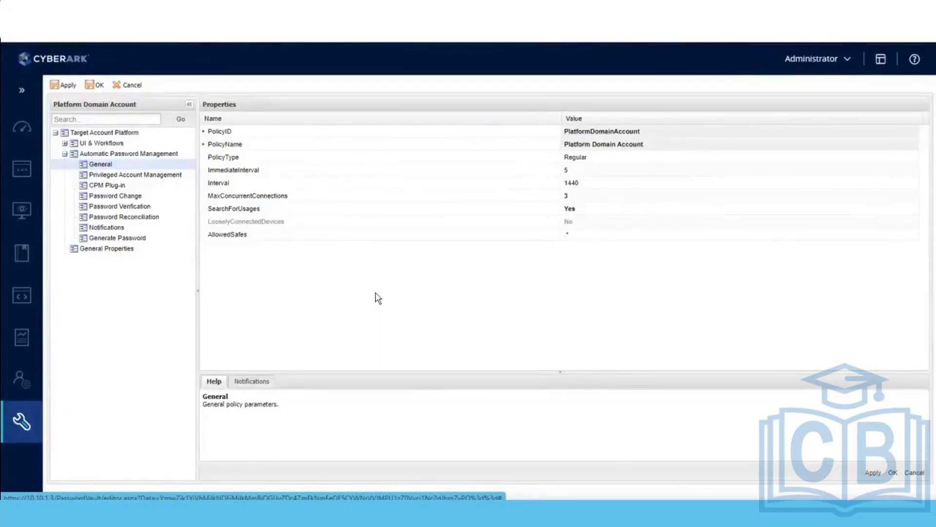
{"action": "left_click", "coordinate": [286, 185]}
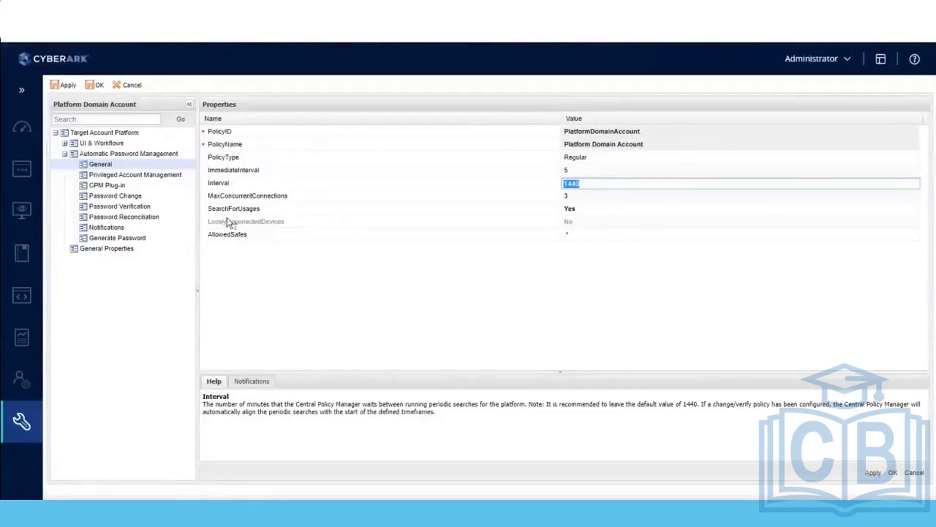
Step: Set AllowManualChange to No in the platform's Password Change settings and save the platform
{"action": "left_click", "coordinate": [127, 197]}
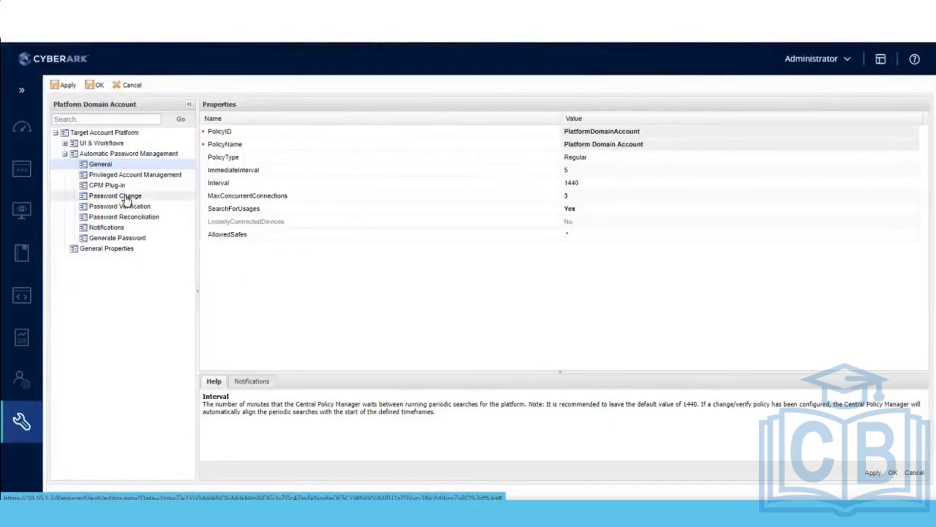
{"action": "left_click", "coordinate": [127, 196]}
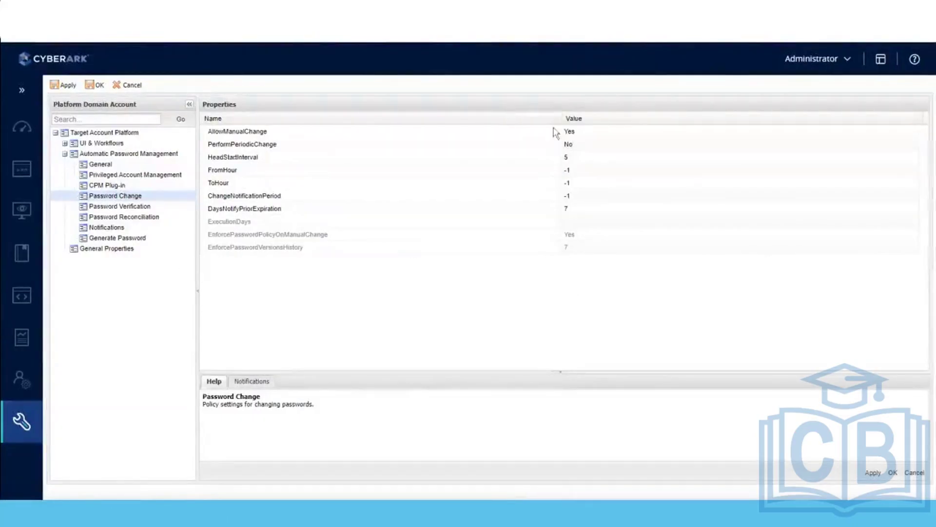
{"action": "left_click", "coordinate": [570, 132]}
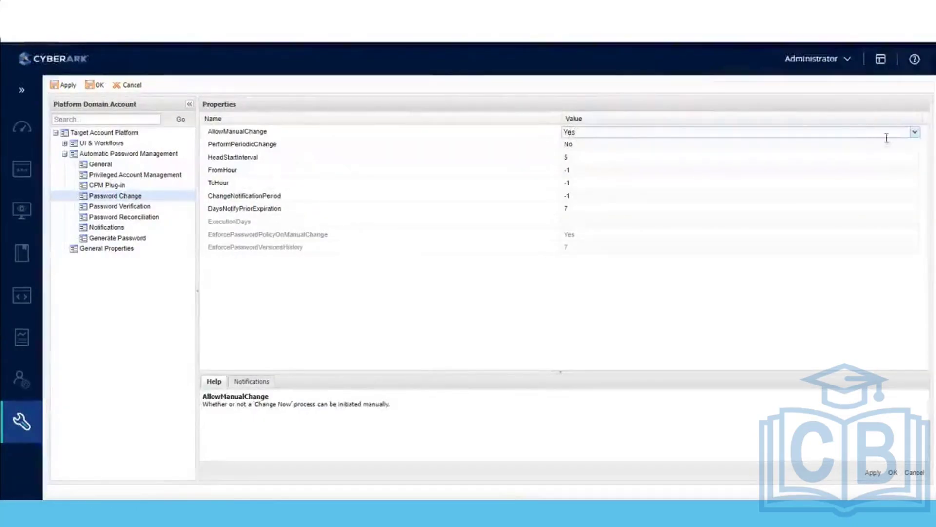
{"action": "left_click", "coordinate": [915, 133]}
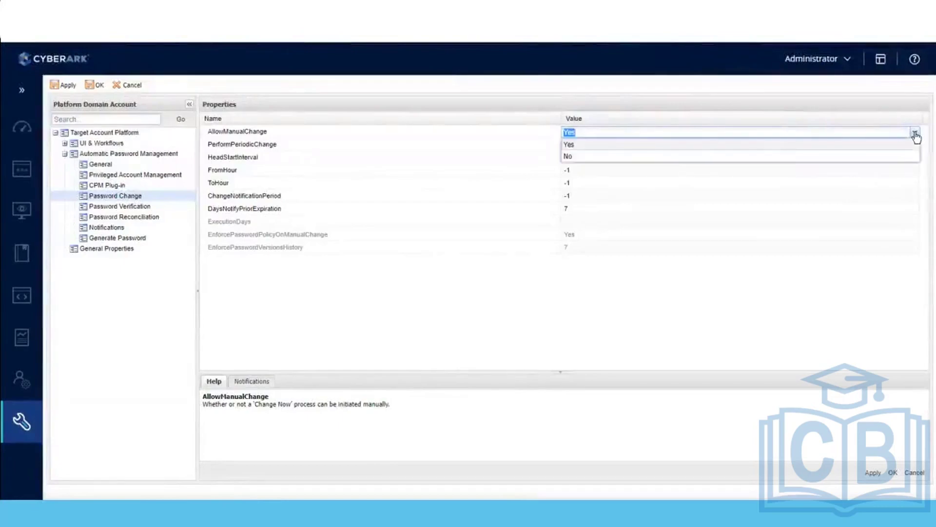
{"action": "left_click", "coordinate": [570, 159]}
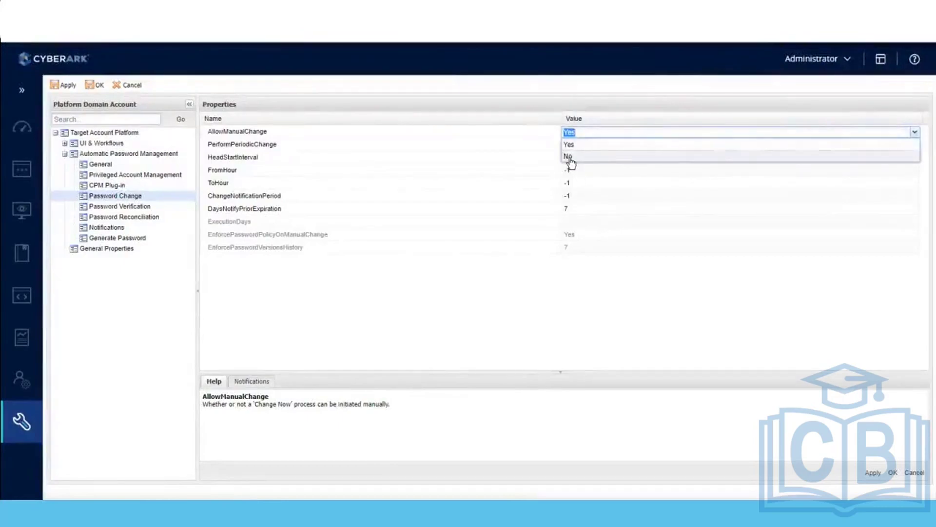
{"action": "left_click", "coordinate": [874, 473]}
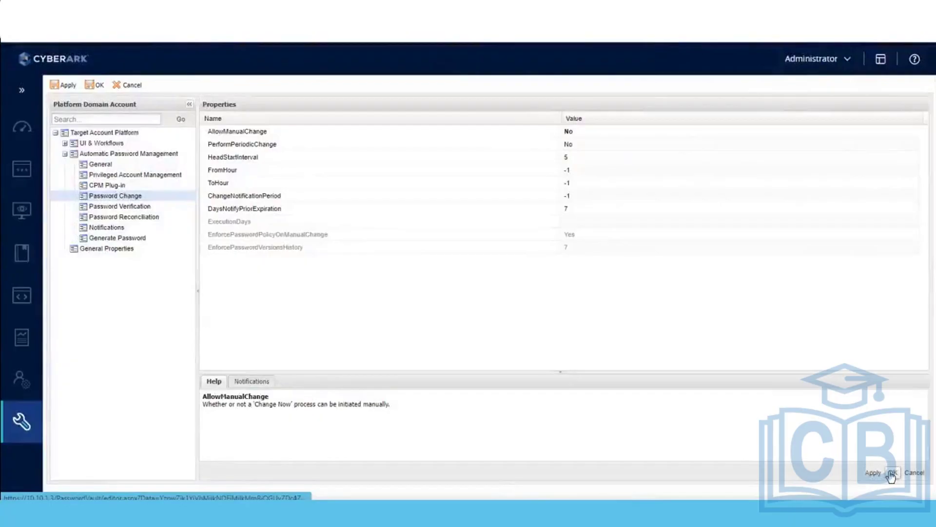
{"action": "left_click", "coordinate": [892, 473]}
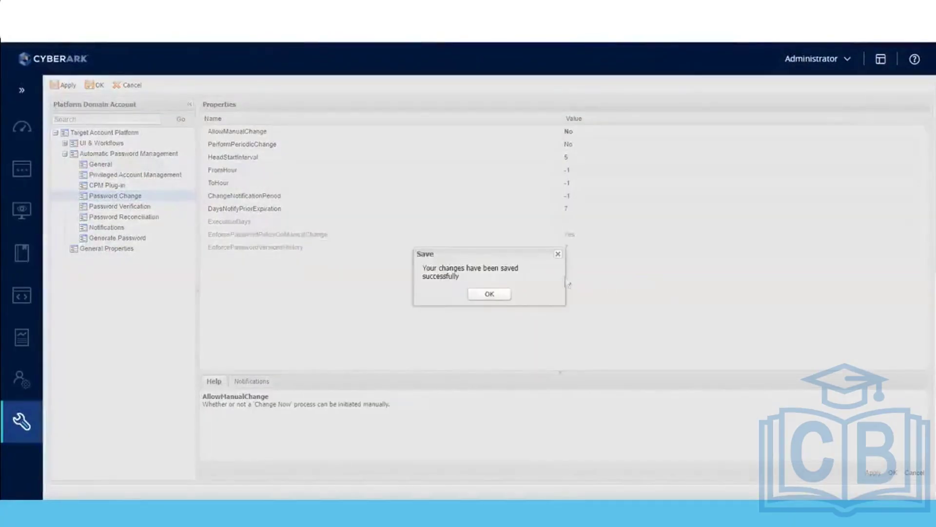
{"action": "left_click", "coordinate": [489, 294]}
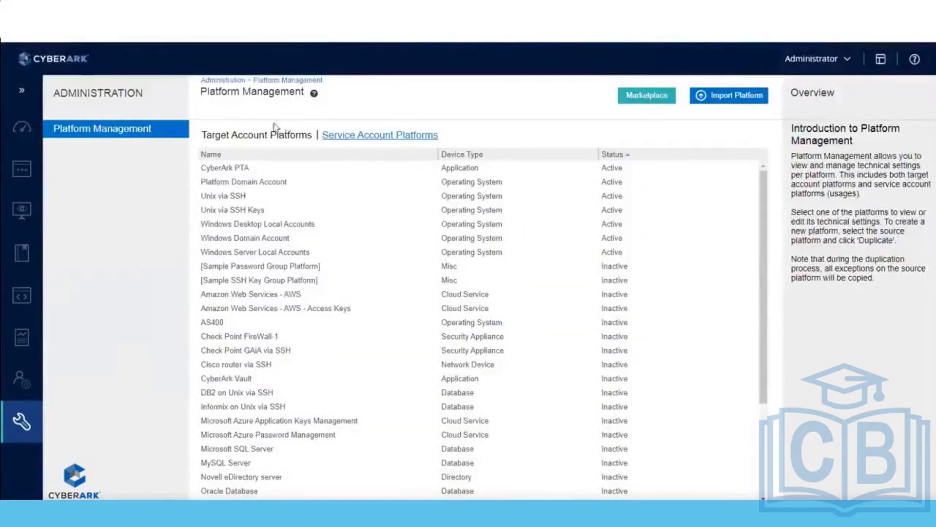
Step: Reopen the Platform Domain Account platform for editing and review the HeadStartInterval parameter in its Password Change settings
{"action": "left_click", "coordinate": [255, 185]}
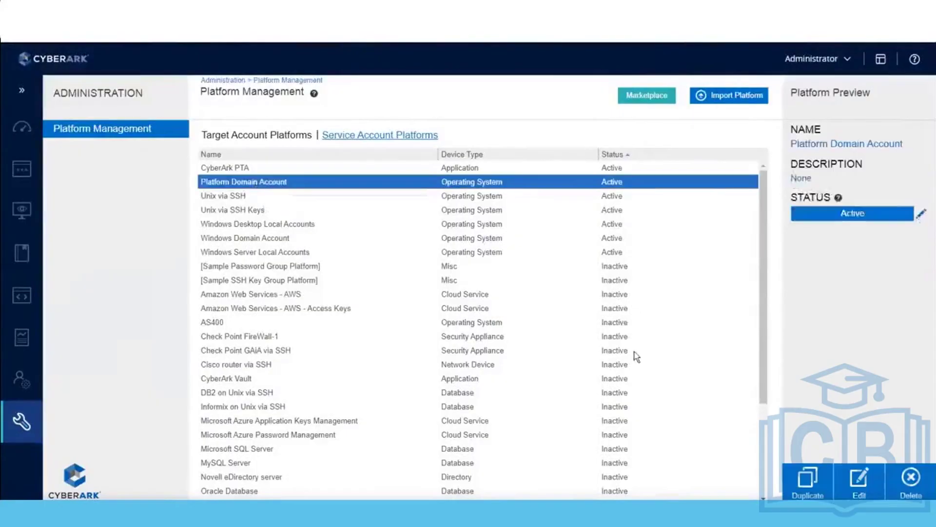
{"action": "left_click", "coordinate": [862, 486]}
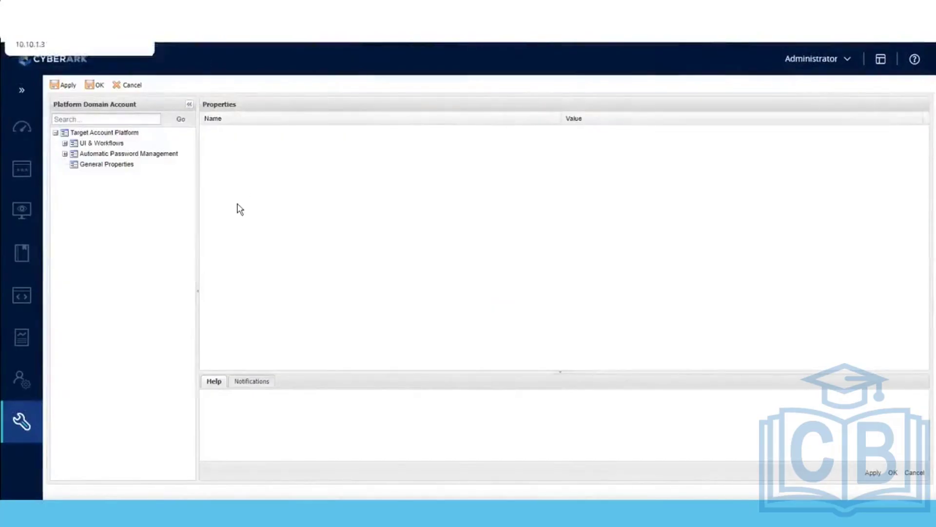
{"action": "left_click", "coordinate": [65, 154]}
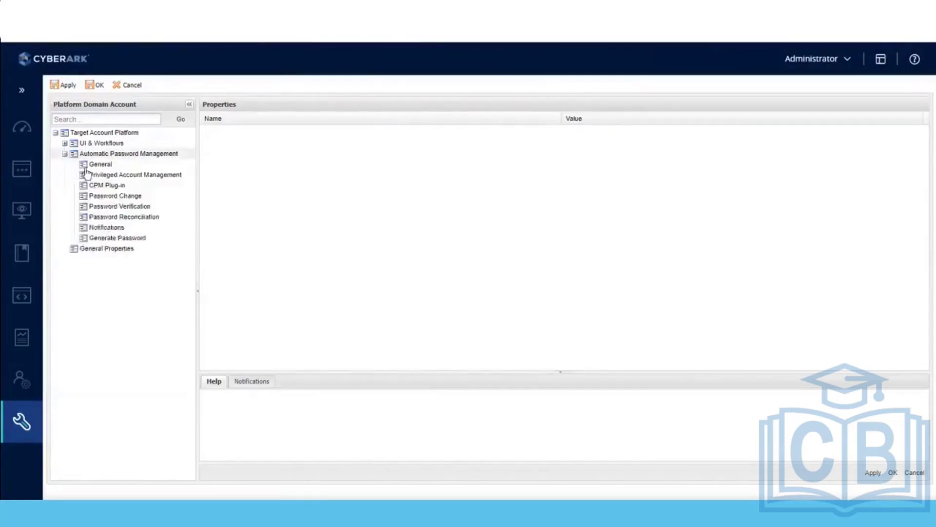
{"action": "left_click", "coordinate": [113, 197]}
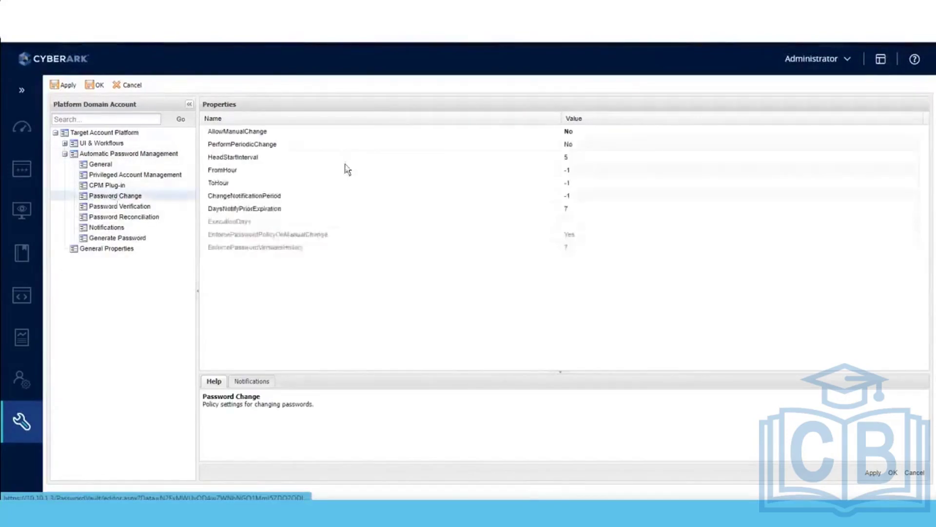
{"action": "left_click", "coordinate": [236, 160]}
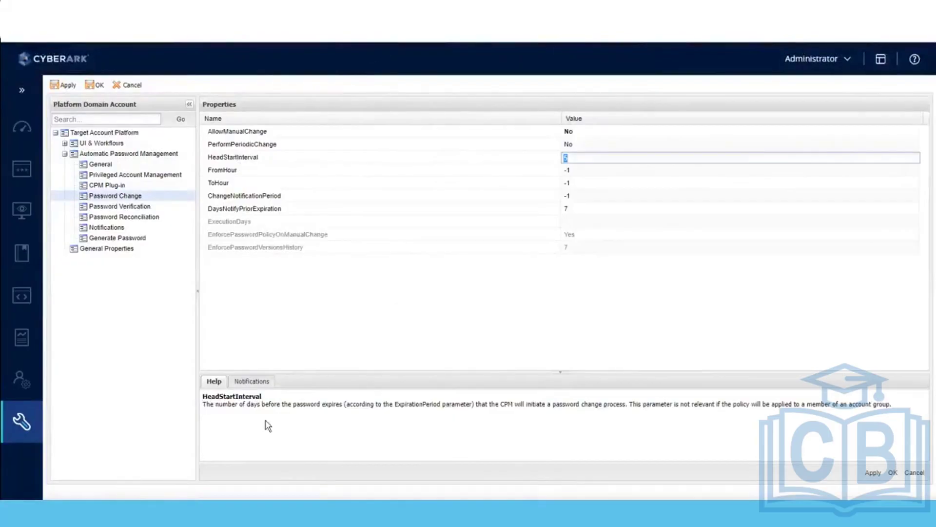
Step: Open the classic accounts view from a second copy of the platform editor and show the details of the user2 account
{"action": "key", "text": "Return"}
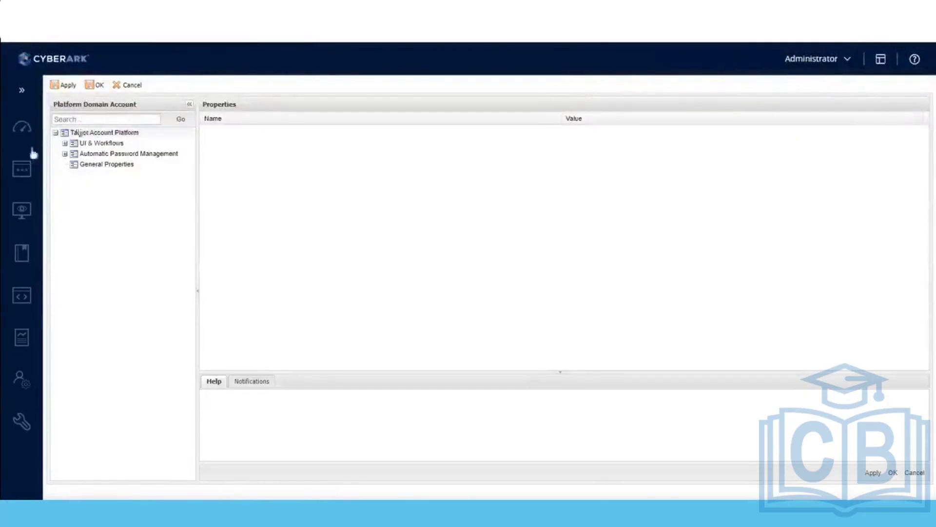
{"action": "mouse_move", "coordinate": [32, 172]}
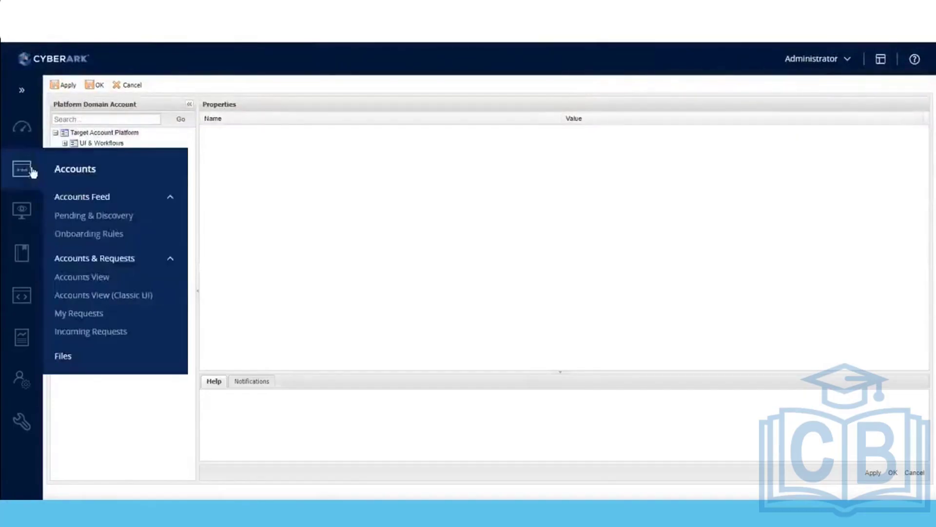
{"action": "left_click", "coordinate": [86, 295]}
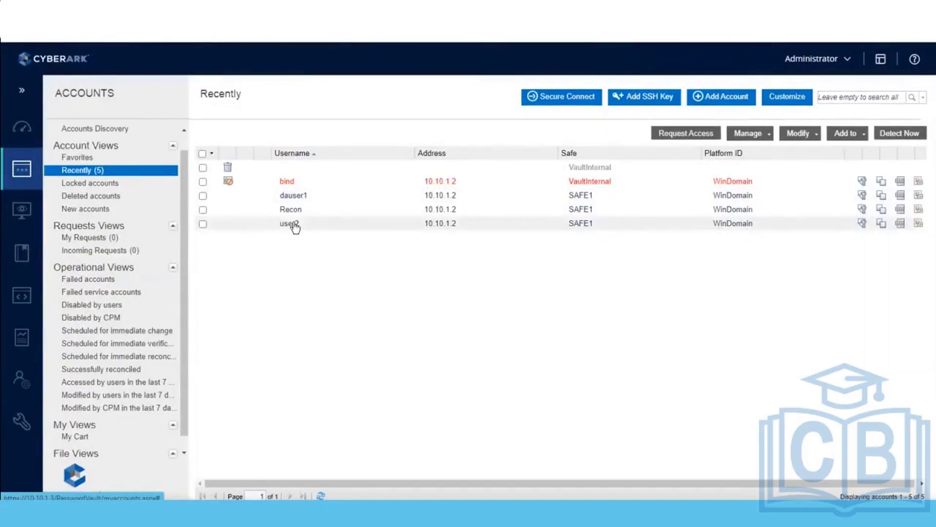
{"action": "left_click", "coordinate": [295, 225]}
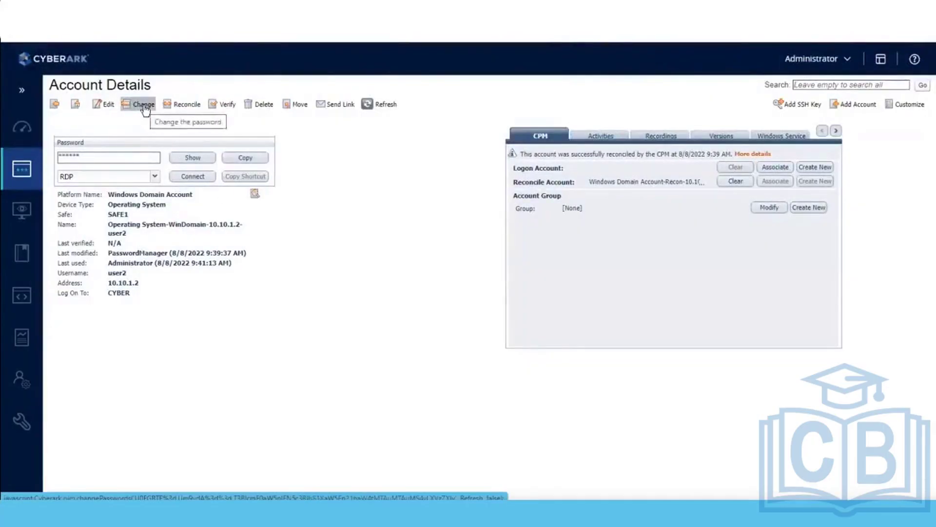
Step: Change the user2 account's platform to Platform Domain Account and save the account
{"action": "left_click", "coordinate": [106, 105]}
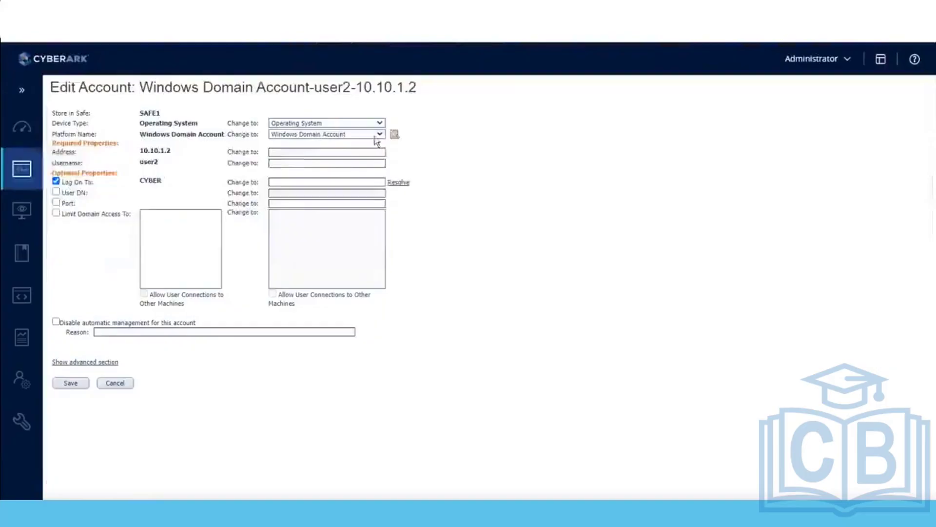
{"action": "left_click", "coordinate": [379, 134]}
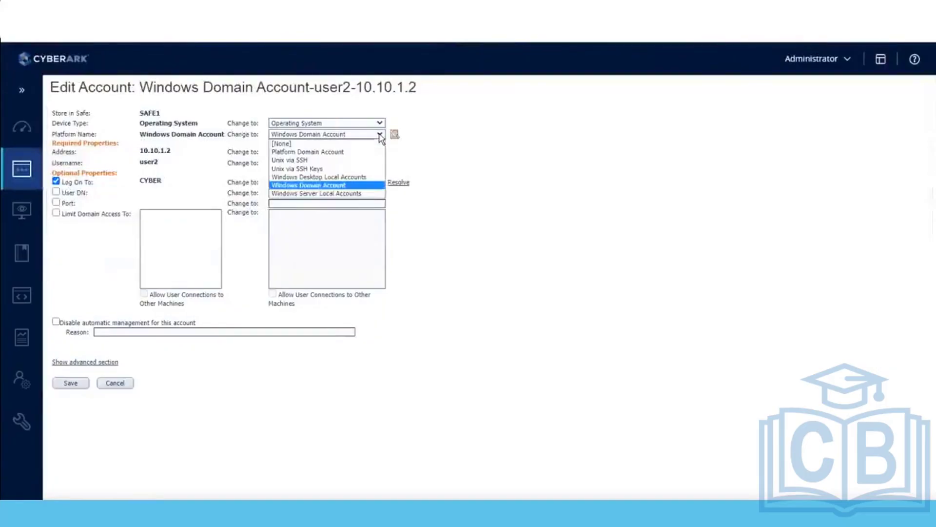
{"action": "left_click", "coordinate": [337, 153]}
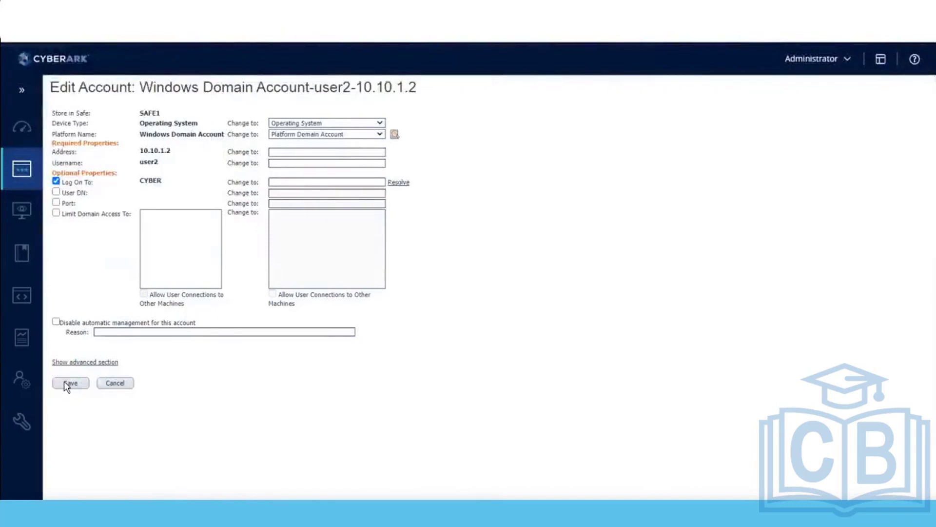
{"action": "left_click", "coordinate": [64, 383]}
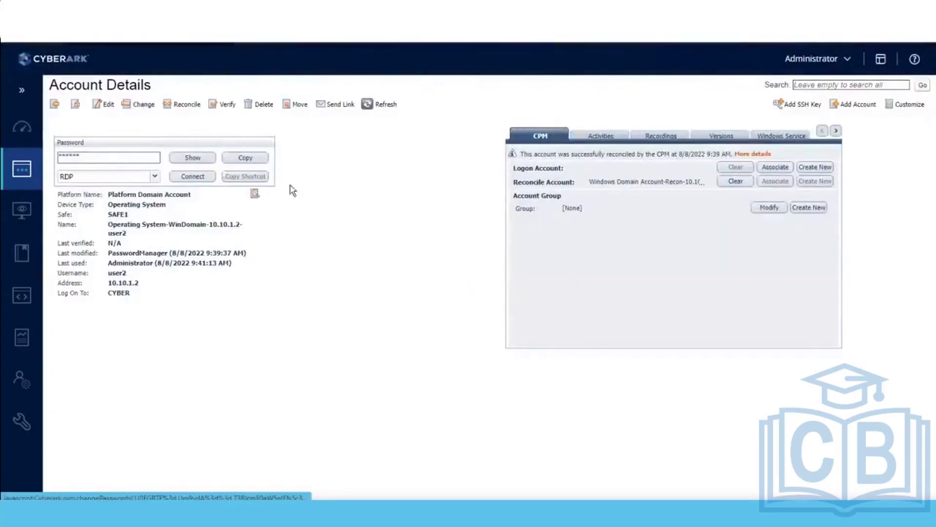
Step: Check which password change options are available for the user2 account, then dismiss them without changing the password
{"action": "left_click", "coordinate": [138, 106]}
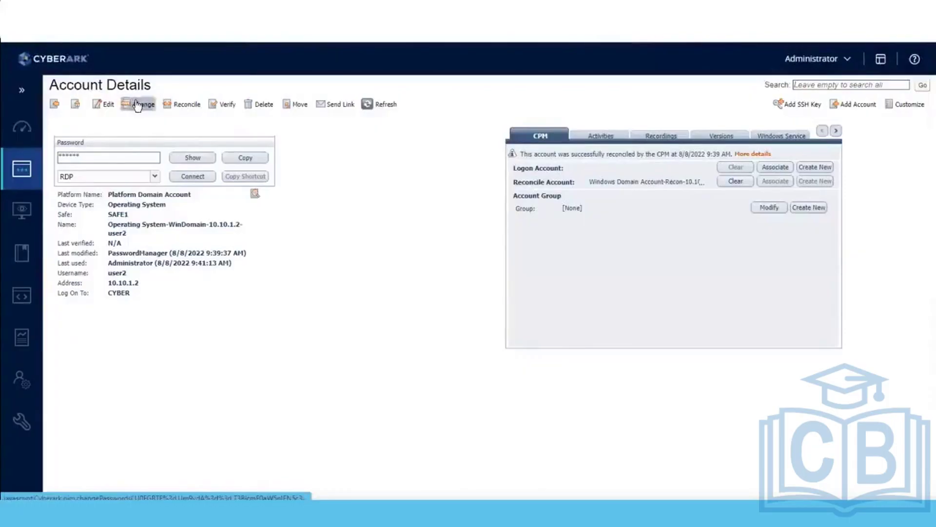
{"action": "left_click", "coordinate": [138, 106]}
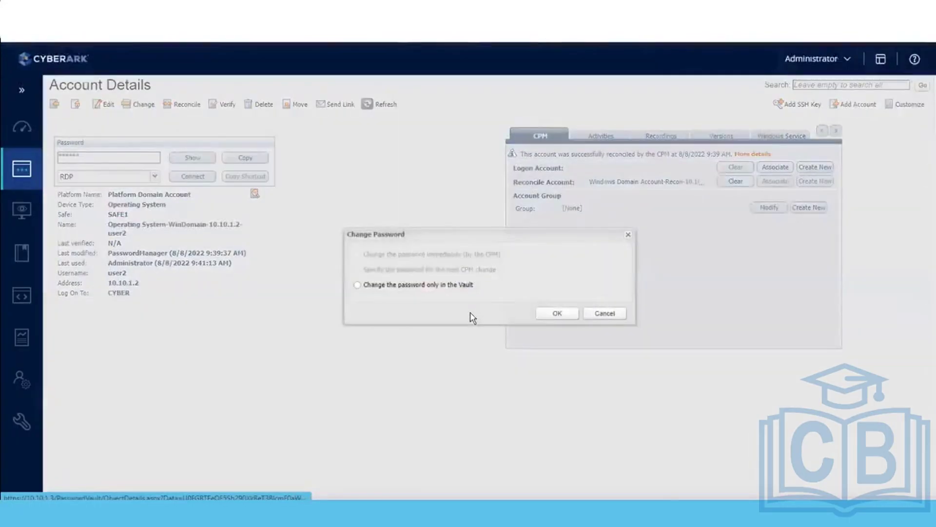
{"action": "left_click", "coordinate": [604, 313]}
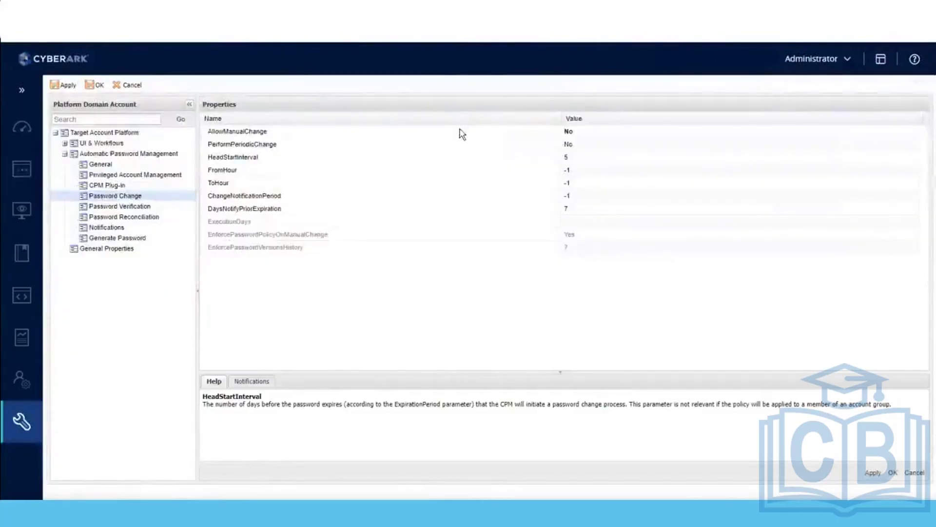
Step: Review the description of the PerformPeriodicChange parameter in the Platform Domain Account's Password Change settings
{"action": "left_click", "coordinate": [286, 146]}
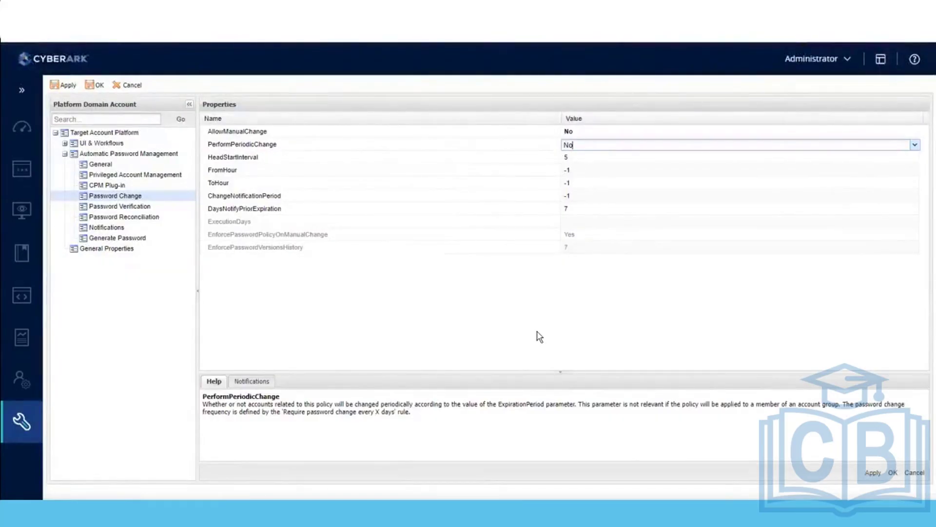
{"action": "left_click", "coordinate": [514, 311]}
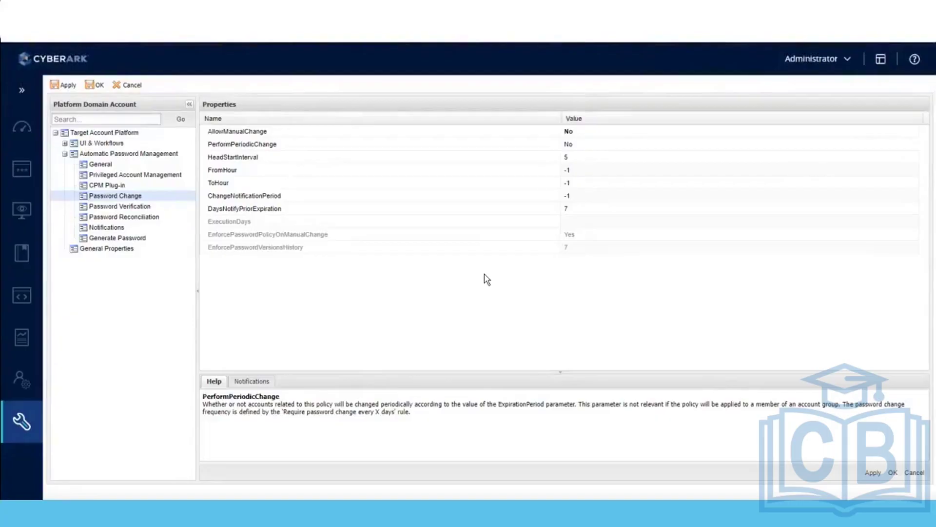
Step: Open the Master Policy from a separate copy of the platform editor and expand its Password Management rules
{"action": "left_click", "coordinate": [237, 30]}
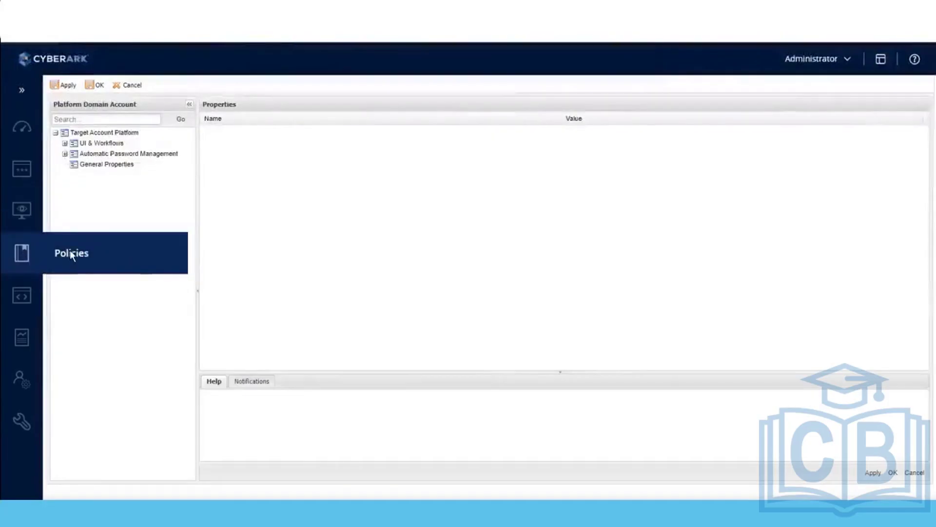
{"action": "left_click", "coordinate": [71, 254]}
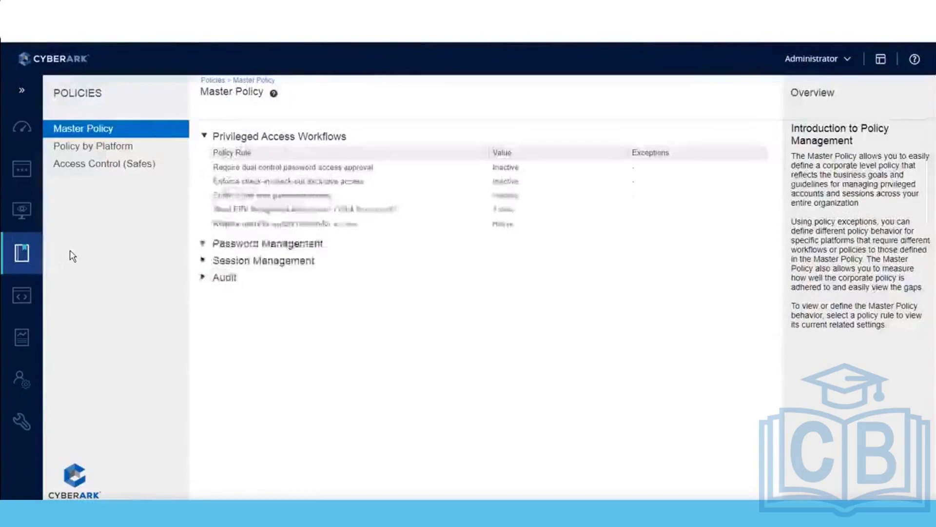
{"action": "left_click", "coordinate": [208, 246]}
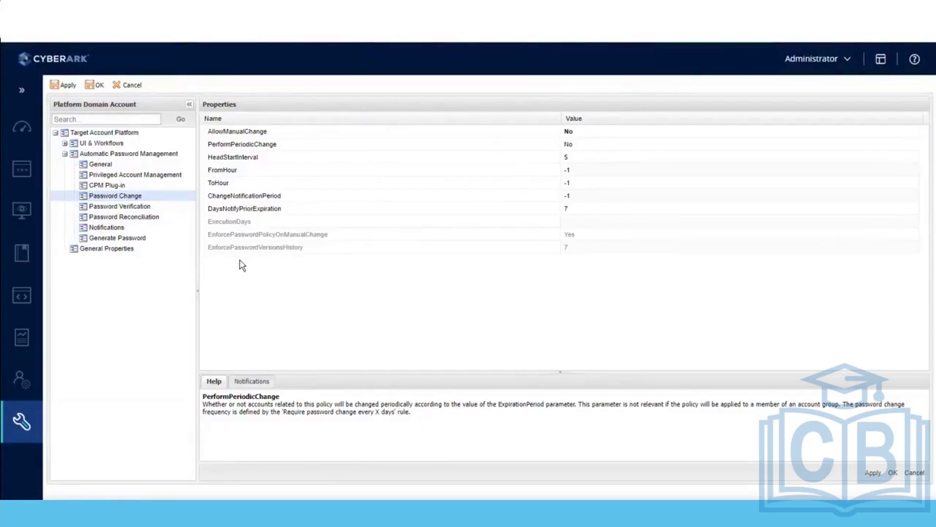
Step: Review the description of the ExecutionDays parameter in the platform's Password Change settings
{"action": "left_click", "coordinate": [235, 223]}
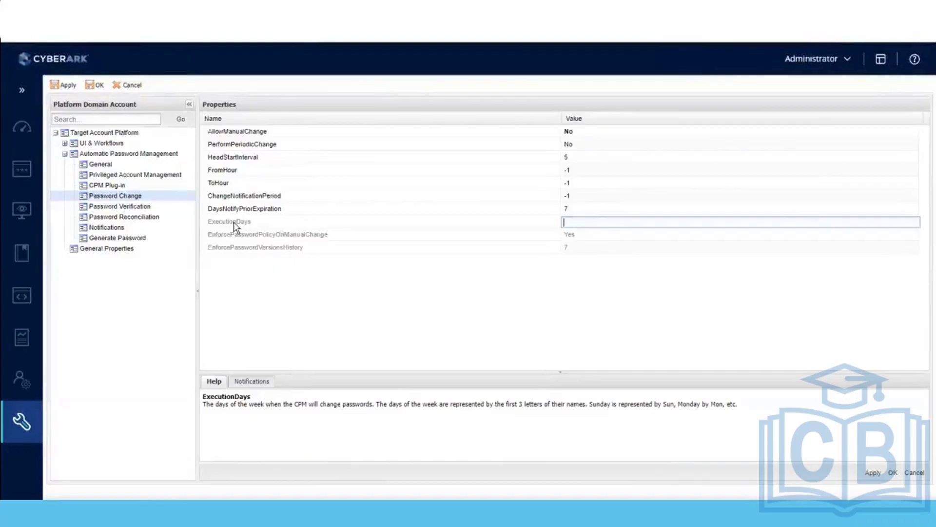
Step: Review the EnforcePasswordVersionsHistory description, then set VFAllowManualVerification to No in the Password Verification settings and apply it
{"action": "left_click", "coordinate": [248, 251]}
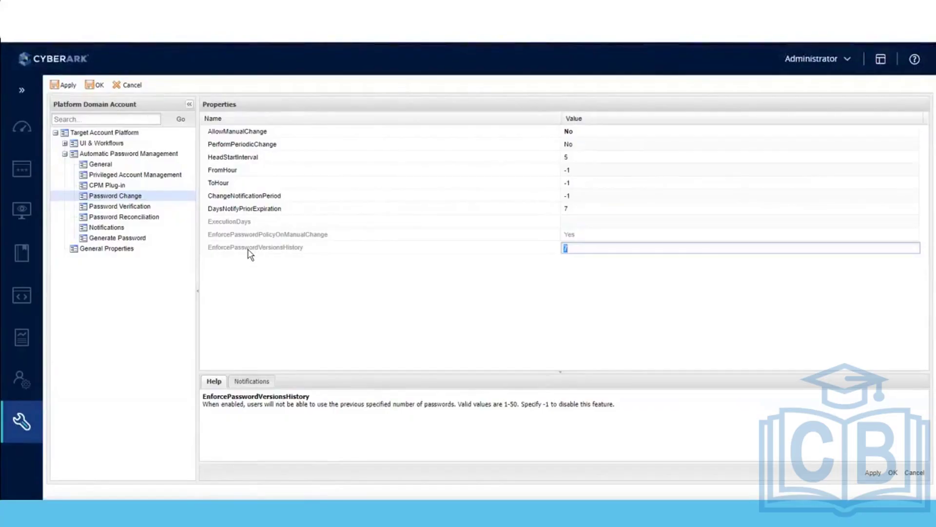
{"action": "left_click", "coordinate": [143, 211]}
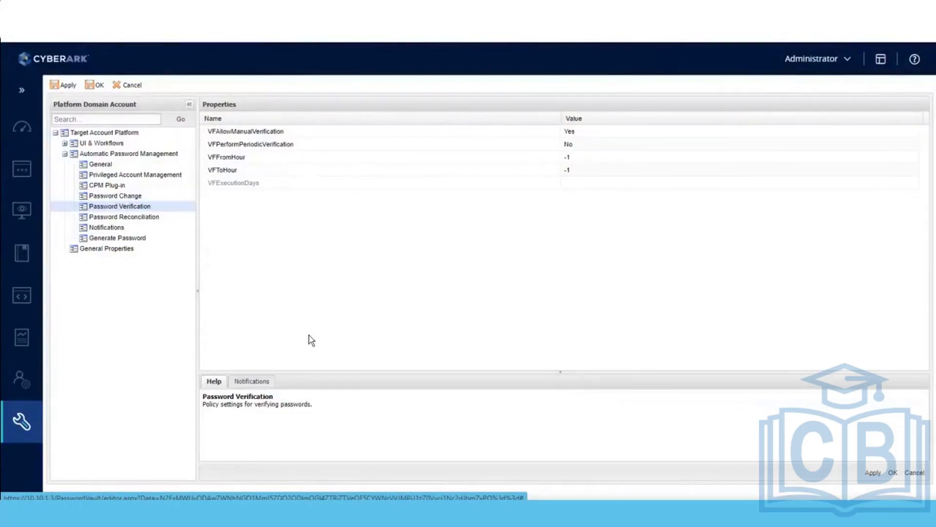
{"action": "left_click", "coordinate": [283, 132]}
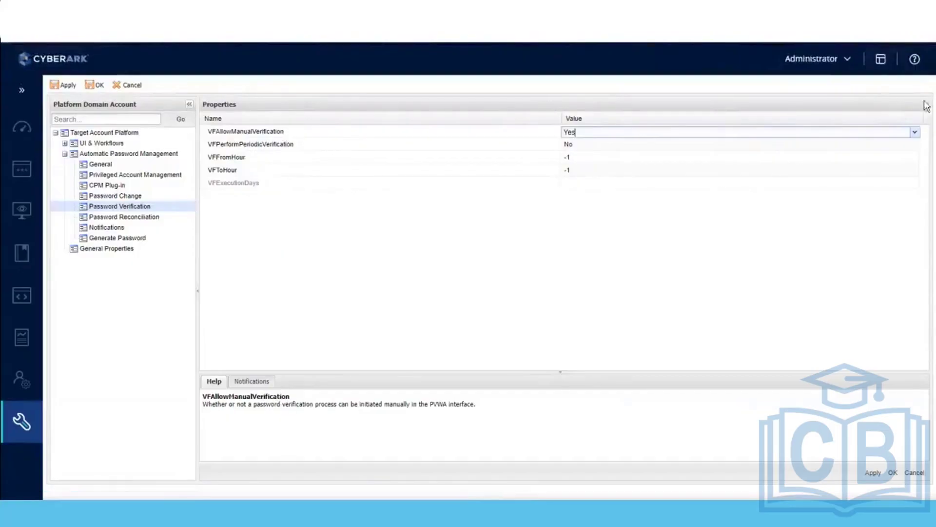
{"action": "left_click", "coordinate": [914, 132]}
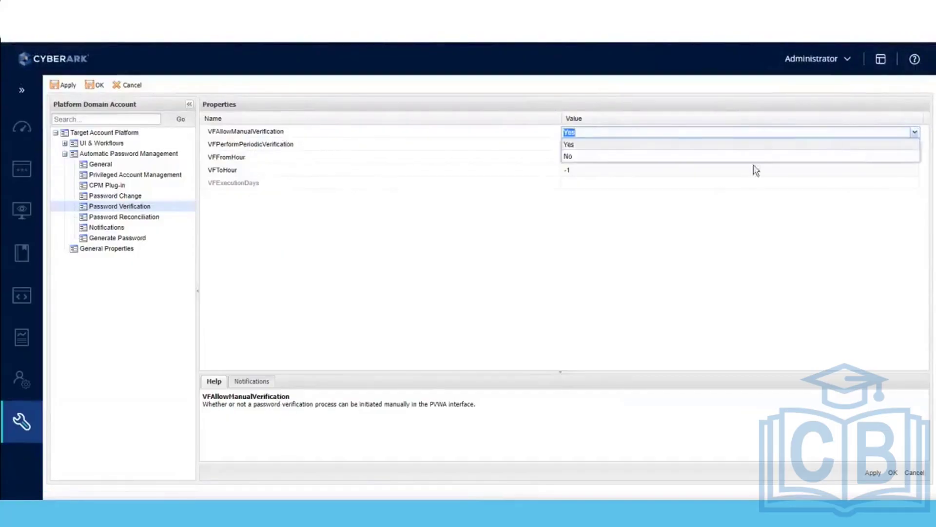
{"action": "left_click", "coordinate": [703, 157]}
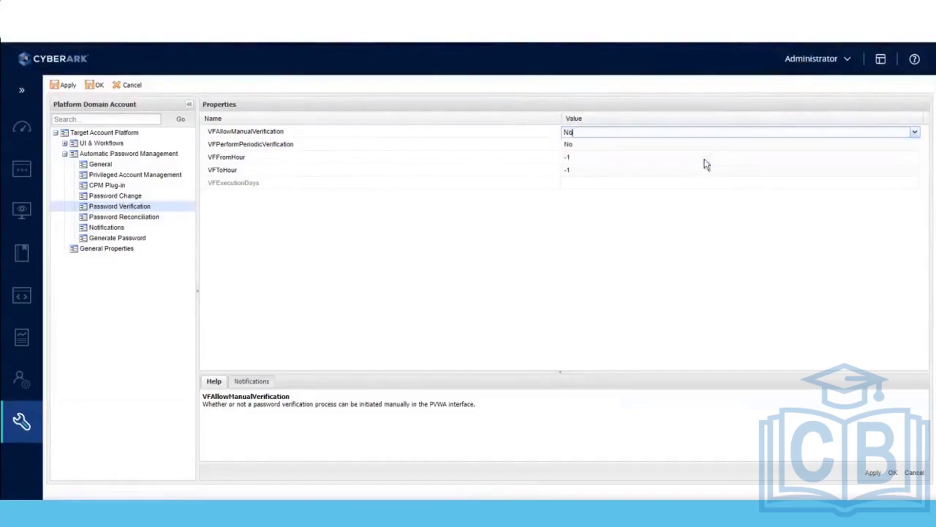
{"action": "left_click", "coordinate": [878, 477]}
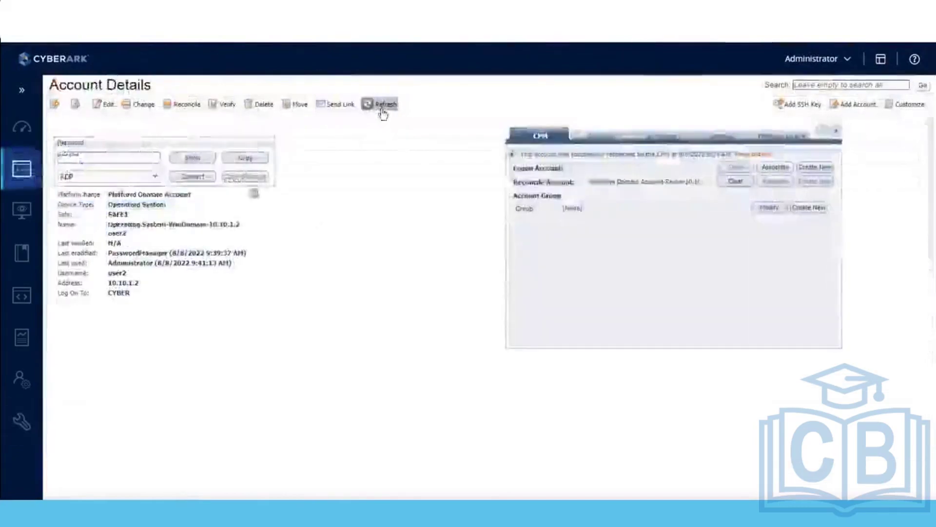
Step: Save and close the Platform Domain Account settings, and refresh the user2 account details to check whether manual verification is offered
{"action": "left_click", "coordinate": [384, 112]}
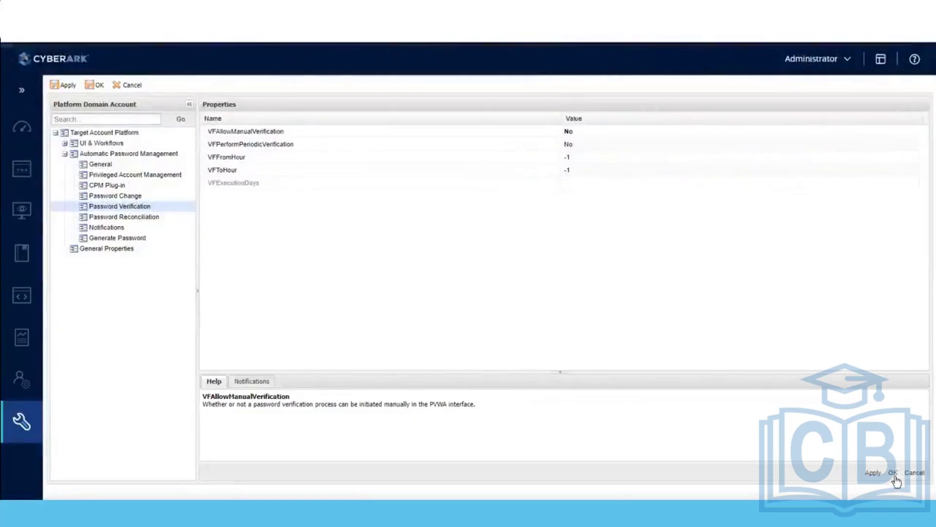
{"action": "left_click", "coordinate": [894, 473]}
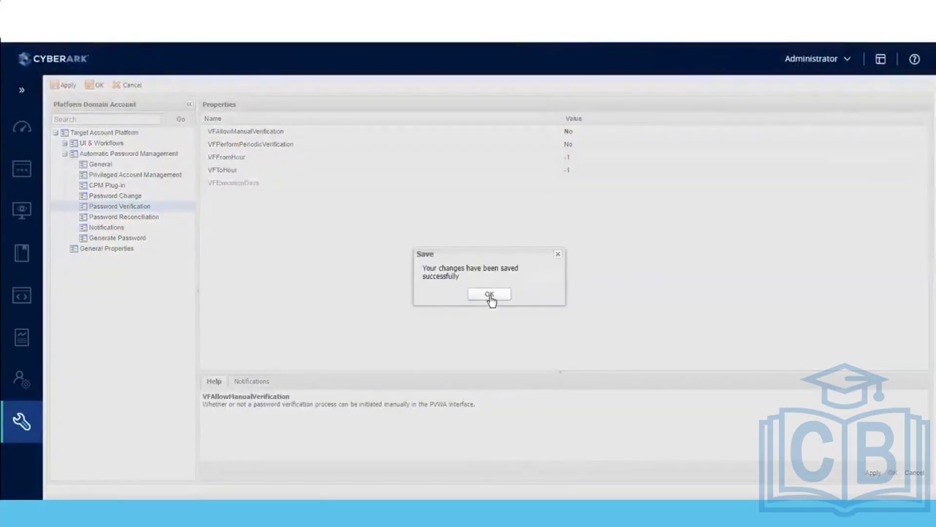
{"action": "left_click", "coordinate": [489, 294]}
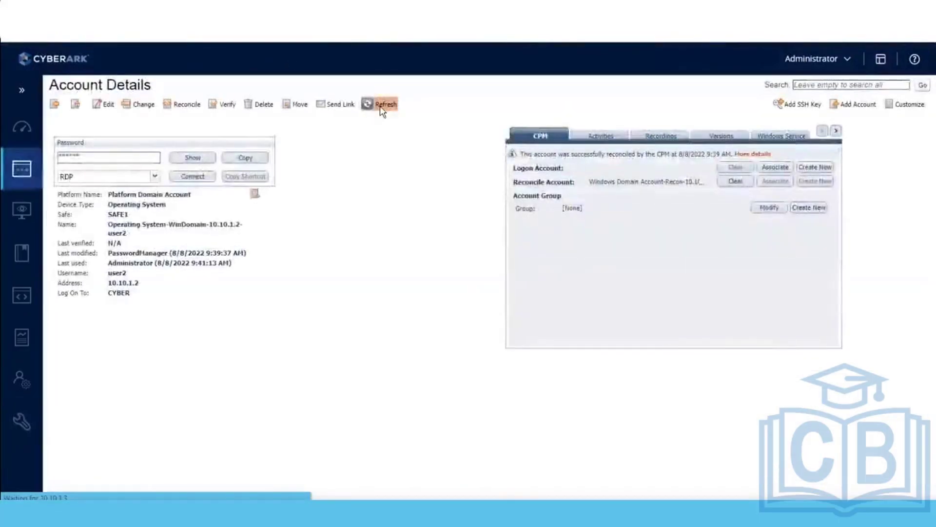
{"action": "left_click", "coordinate": [380, 105]}
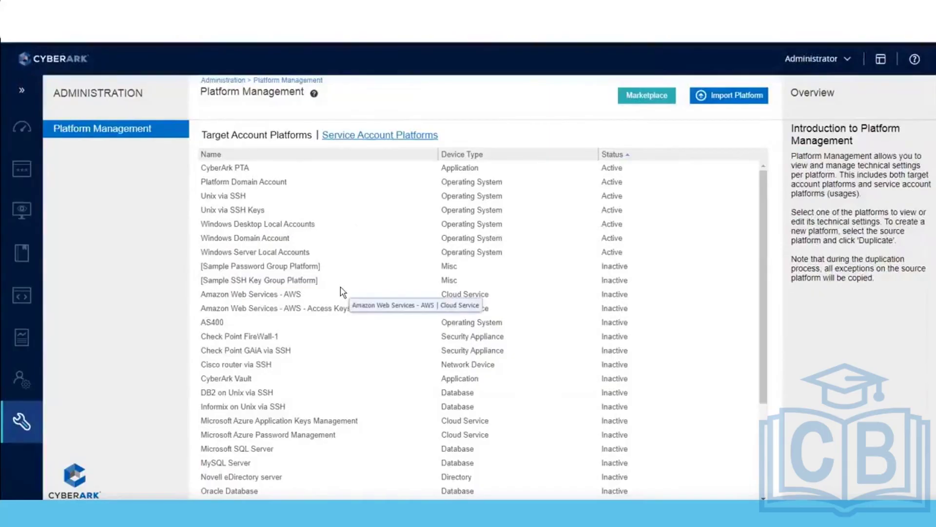
Step: Reopen the Platform Domain Account for editing and display its Password Reconciliation settings under Automatic Password Management
{"action": "left_click", "coordinate": [277, 185]}
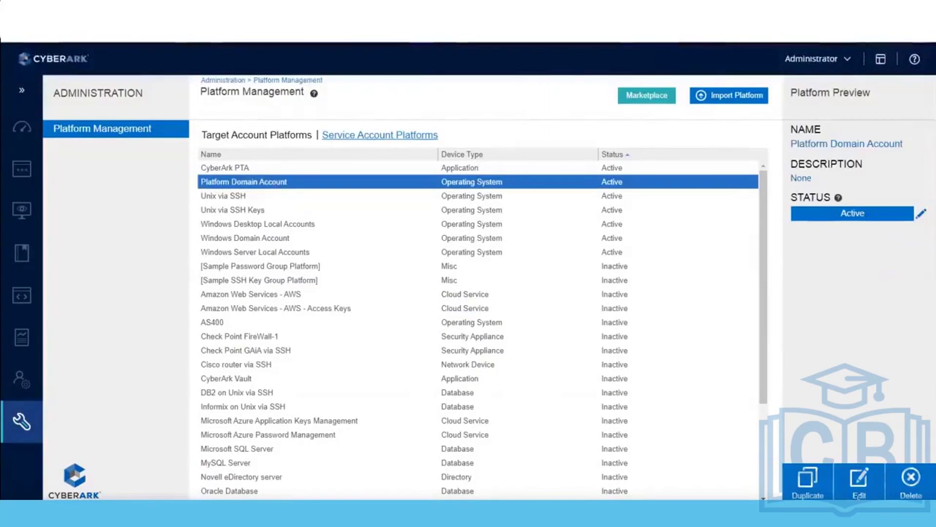
{"action": "left_click", "coordinate": [858, 484]}
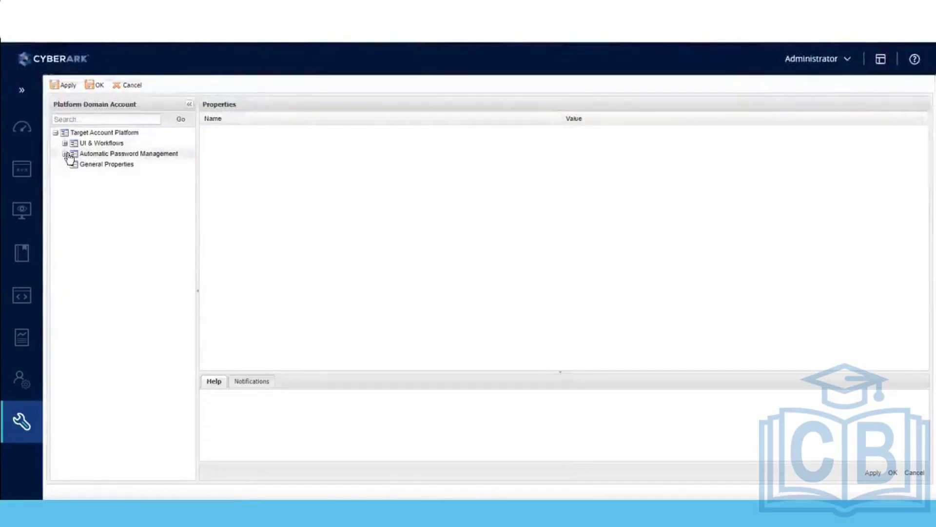
{"action": "left_click", "coordinate": [65, 154]}
{"action": "left_click", "coordinate": [103, 208]}
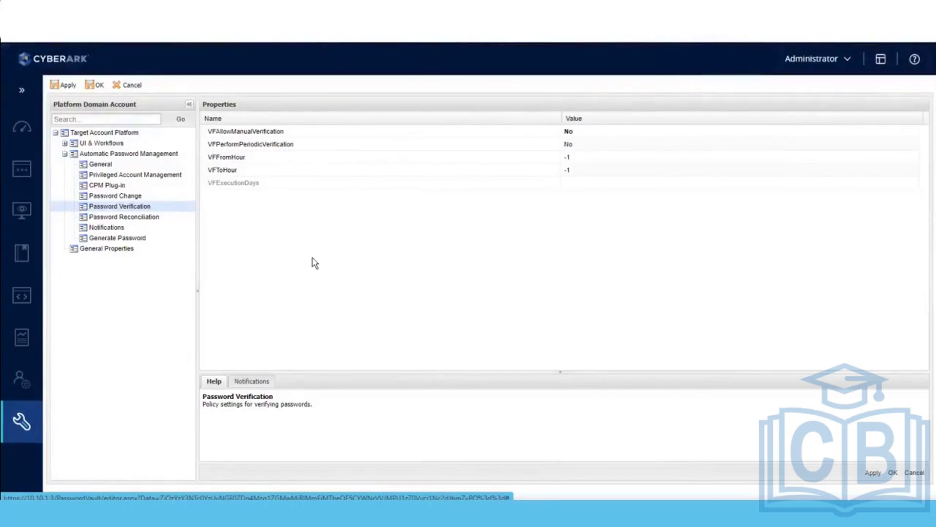
{"action": "left_click", "coordinate": [153, 222]}
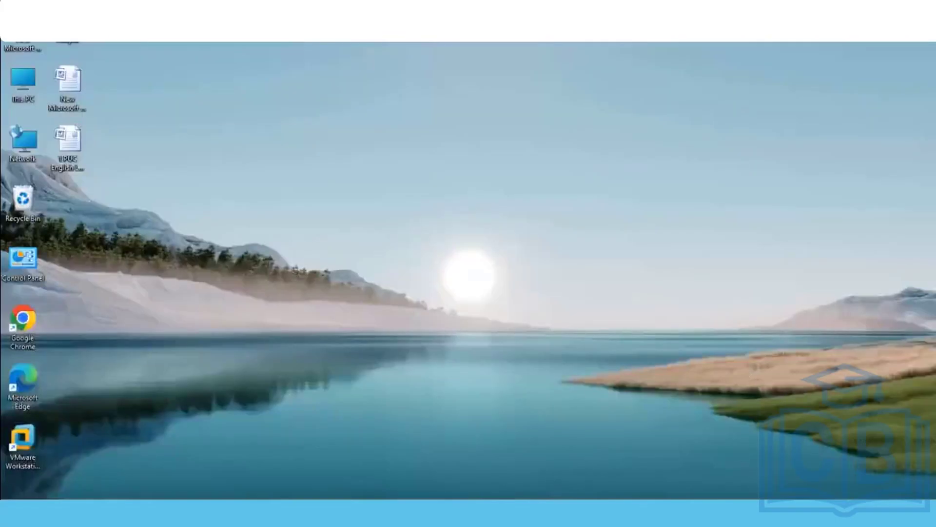
Step: Switch back to the CYB_Comp virtual machine and review the description of the RCToHour parameter
{"action": "mouse_move", "coordinate": [558, 512]}
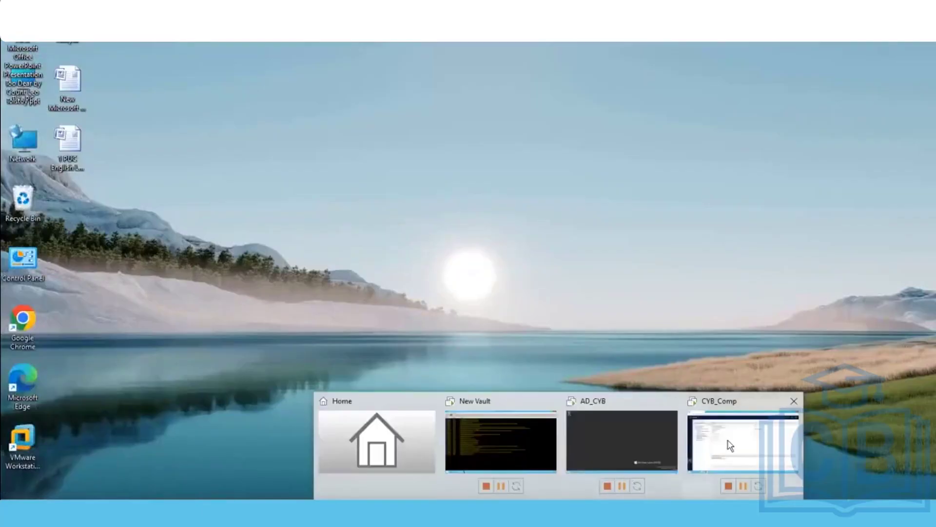
{"action": "left_click", "coordinate": [728, 446]}
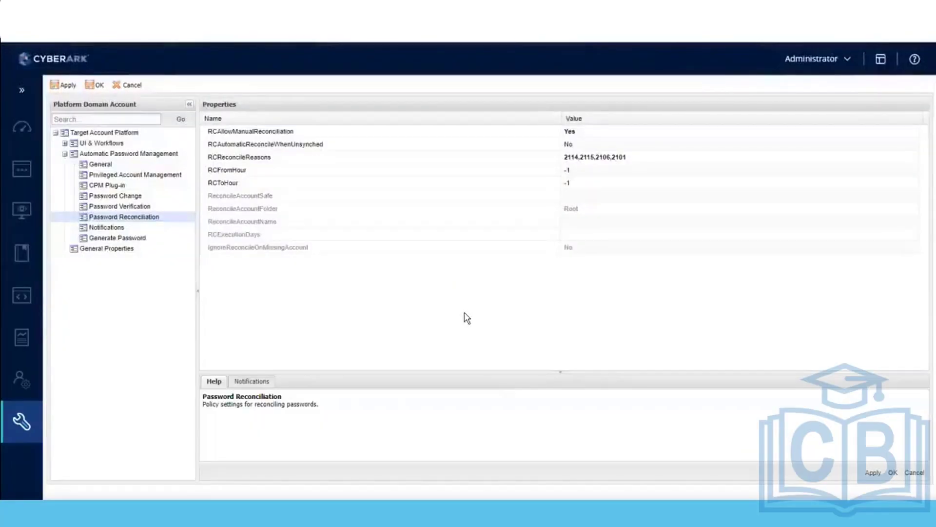
{"action": "left_click", "coordinate": [235, 186]}
{"action": "left_click", "coordinate": [266, 293]}
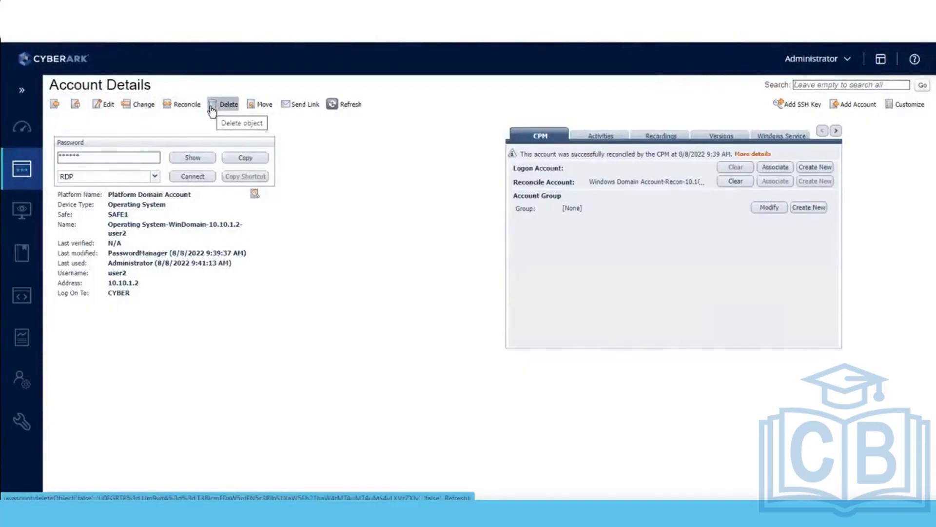
Step: Clear the reconcile account associated with user2, then open the Recon account's details to look up its safe
{"action": "left_click", "coordinate": [736, 182]}
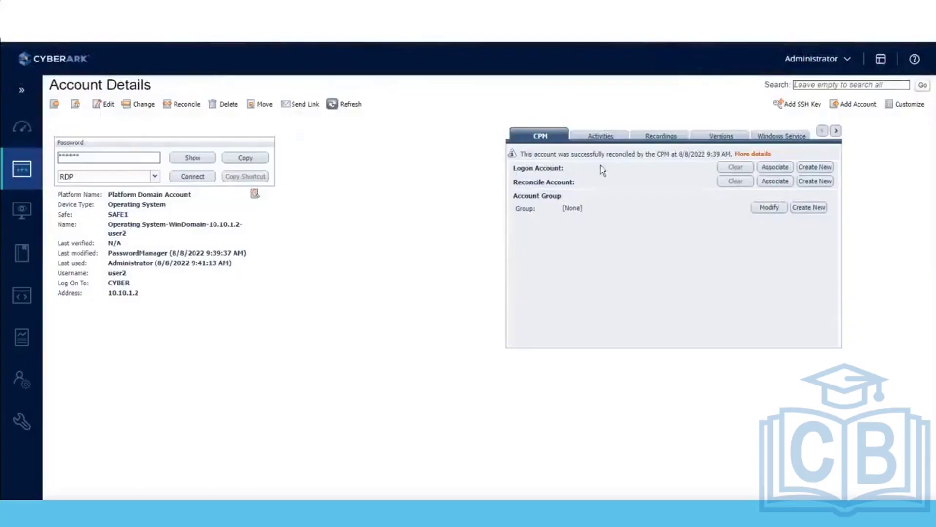
{"action": "left_click", "coordinate": [56, 105]}
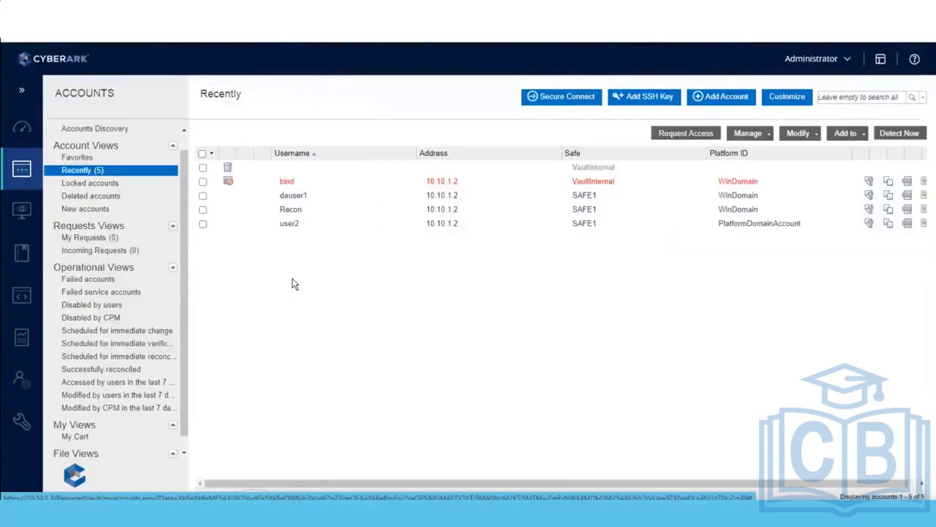
{"action": "left_click", "coordinate": [296, 210]}
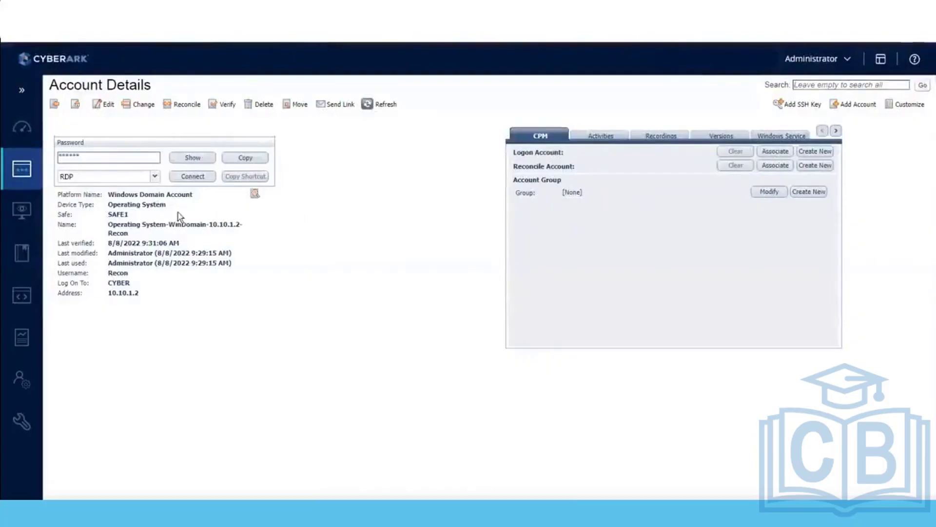
{"action": "left_click_drag", "start_coordinate": [127, 213], "coordinate": [109, 214]}
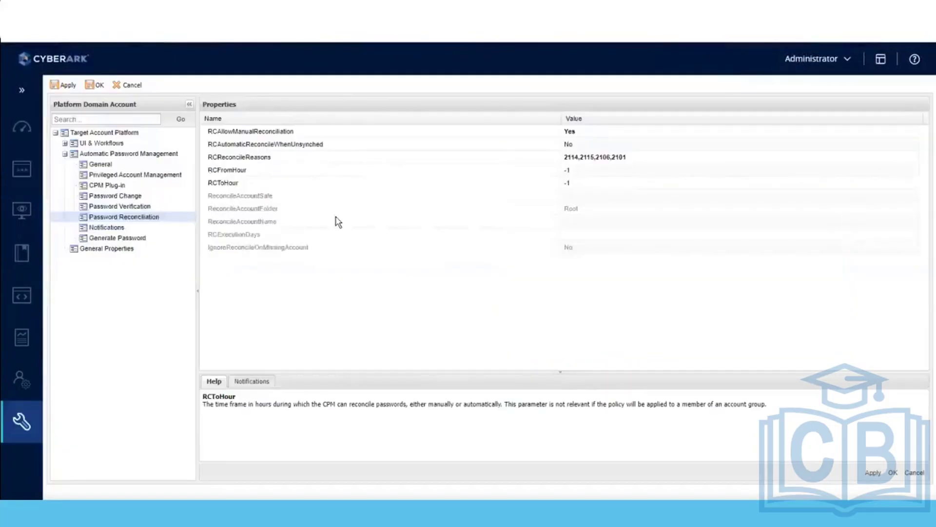
Step: Set ReconcileAccountSafe to SAFE1 in the Platform Domain Account's Password Reconciliation settings
{"action": "left_click", "coordinate": [267, 200]}
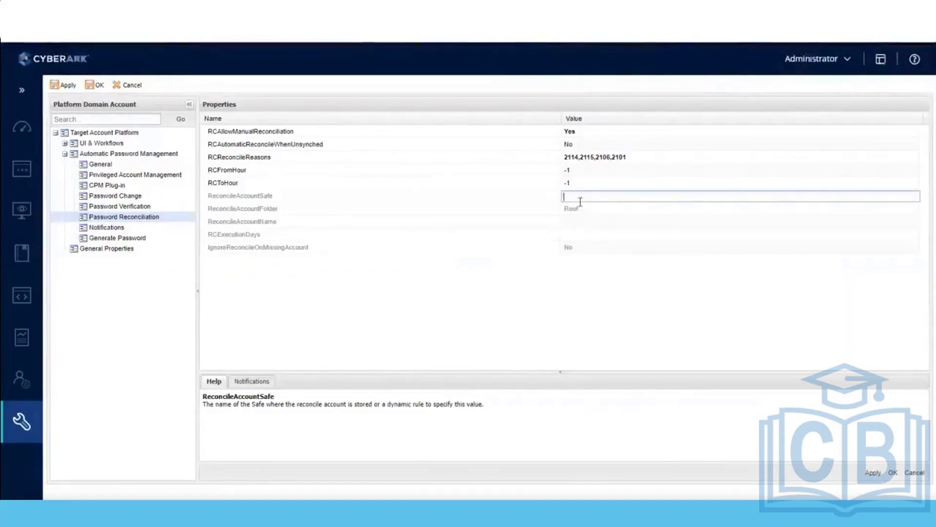
{"action": "type", "text": "SAFE1"}
{"action": "left_click", "coordinate": [627, 303]}
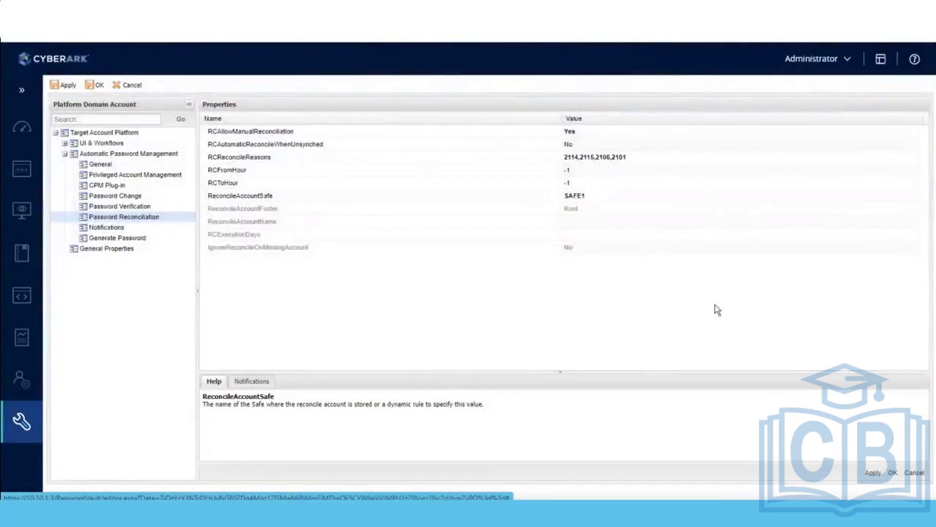
{"action": "left_click", "coordinate": [861, 471]}
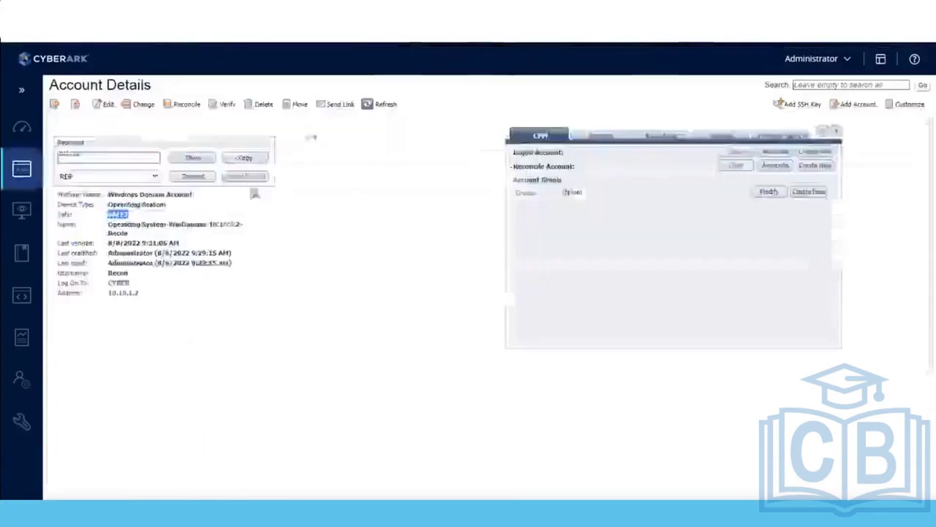
Step: Copy the Recon account's object name, set ReconcileAccountName to Operating System-WinDomain-10.10.1.2-Recon, and apply the changes
{"action": "left_click", "coordinate": [305, 385]}
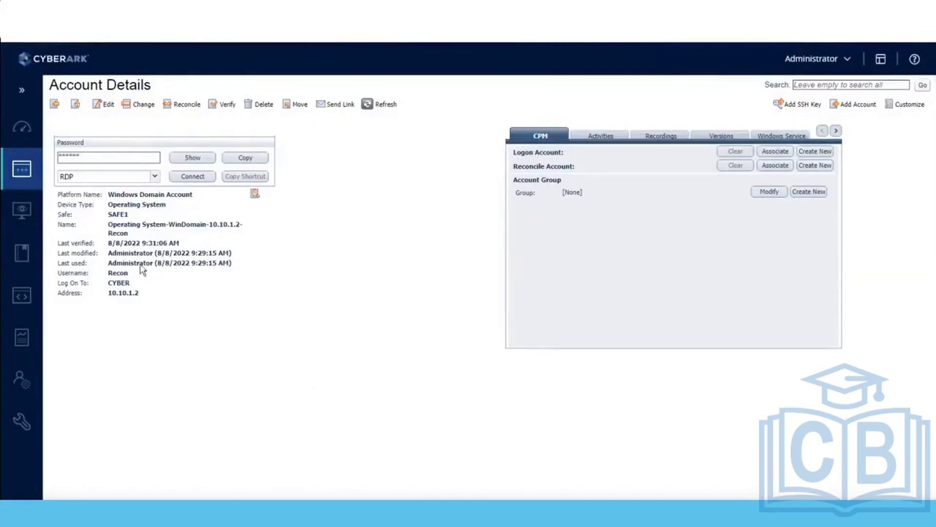
{"action": "triple_click", "coordinate": [108, 227]}
{"action": "key", "text": "ctrl+c"}
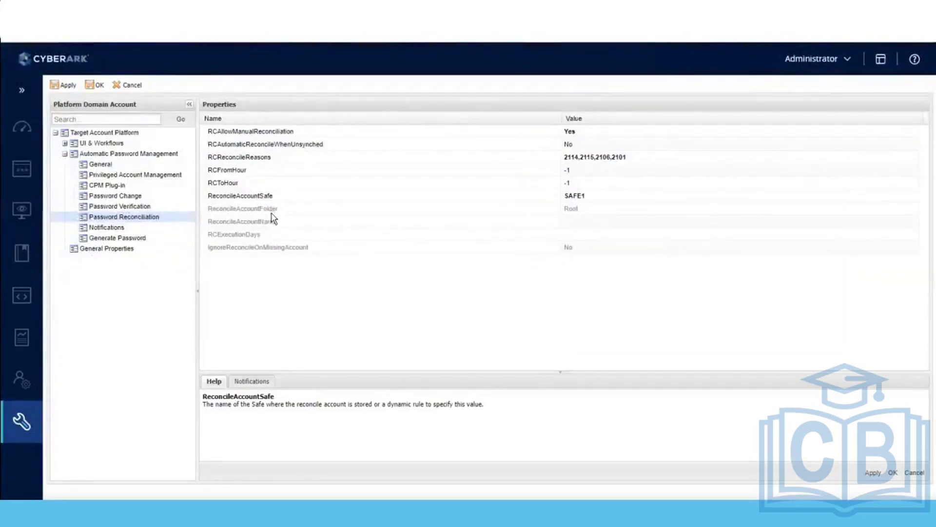
{"action": "left_click", "coordinate": [268, 225]}
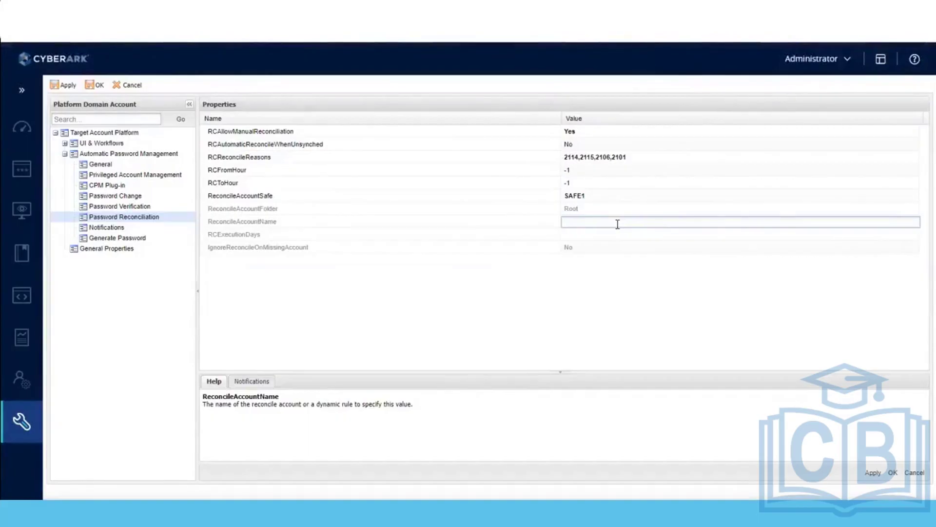
{"action": "key", "text": "ctrl+v"}
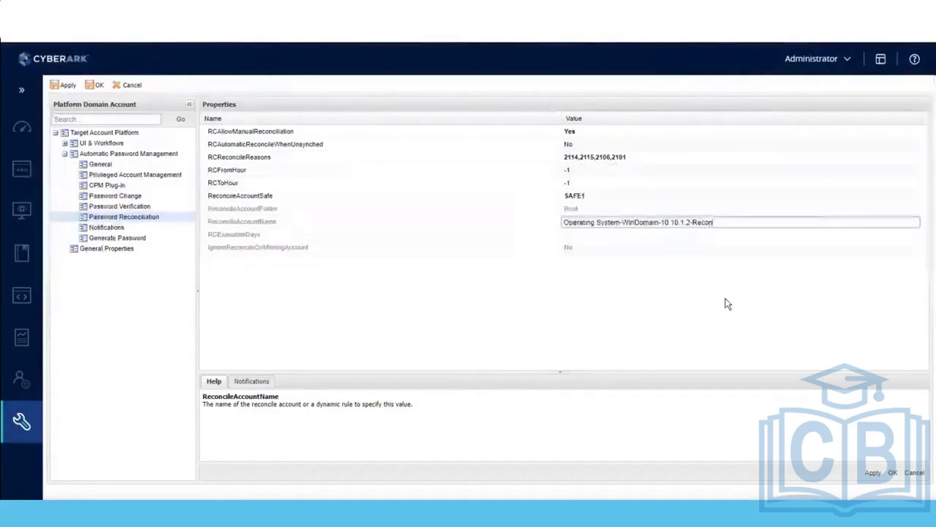
{"action": "left_click", "coordinate": [728, 304]}
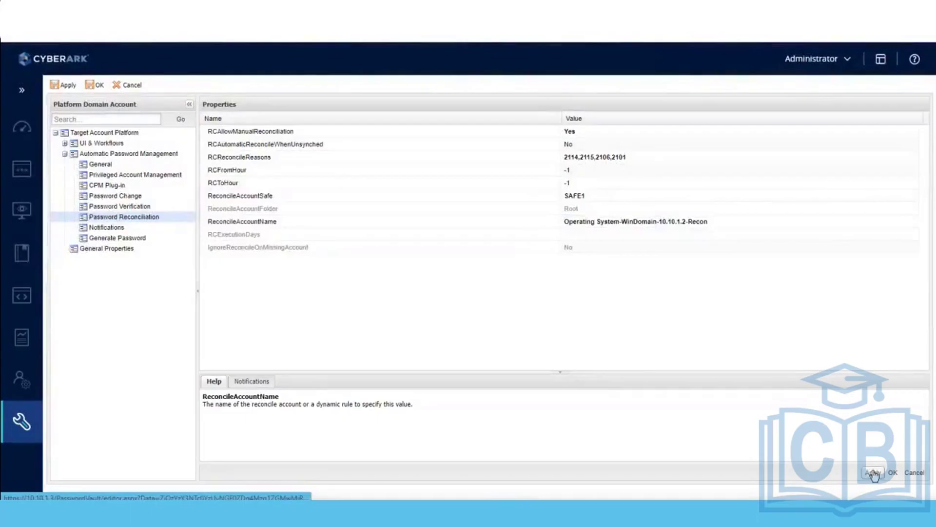
{"action": "left_click", "coordinate": [873, 473]}
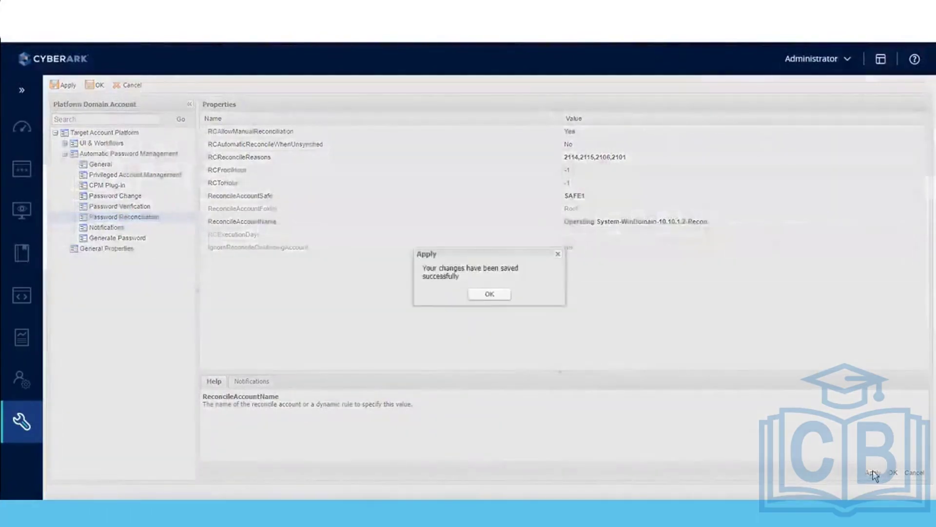
{"action": "left_click", "coordinate": [490, 294]}
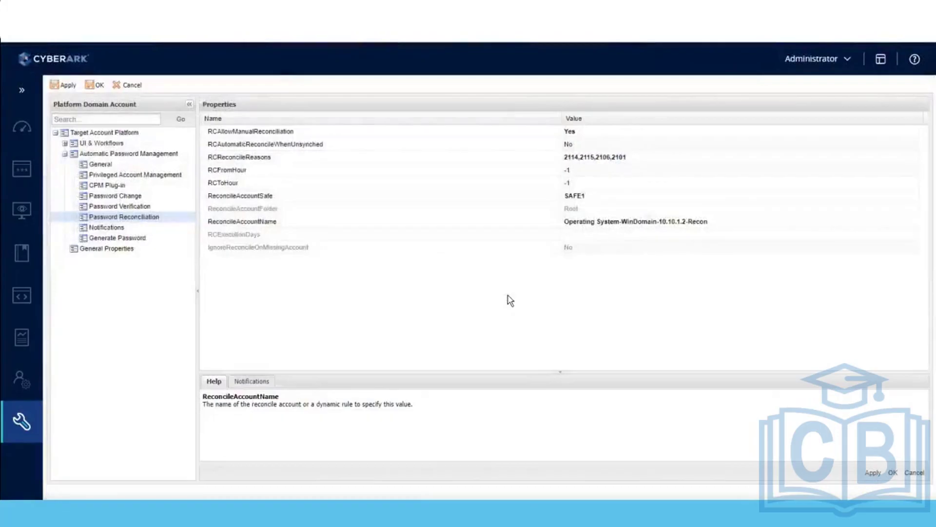
Step: Save and close the platform settings, then reopen the user2 account from the recently used accounts
{"action": "left_click", "coordinate": [892, 475]}
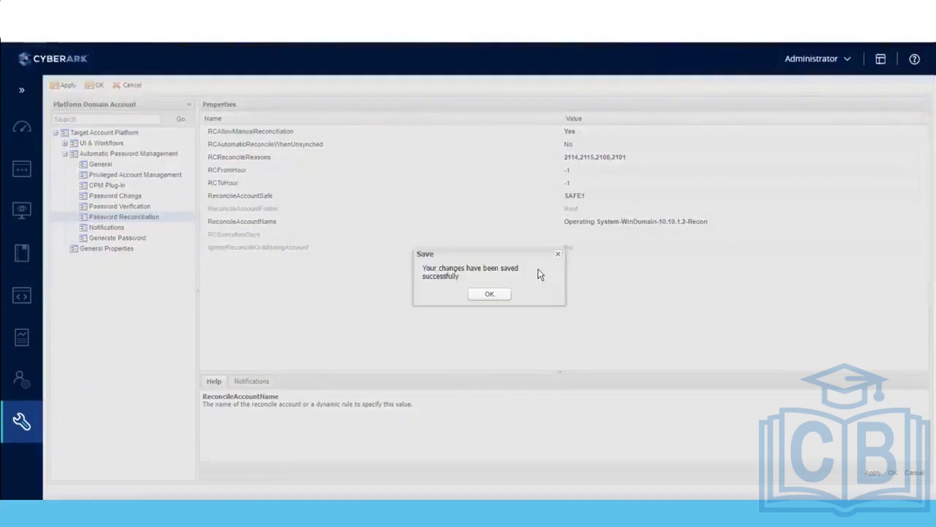
{"action": "left_click", "coordinate": [497, 294]}
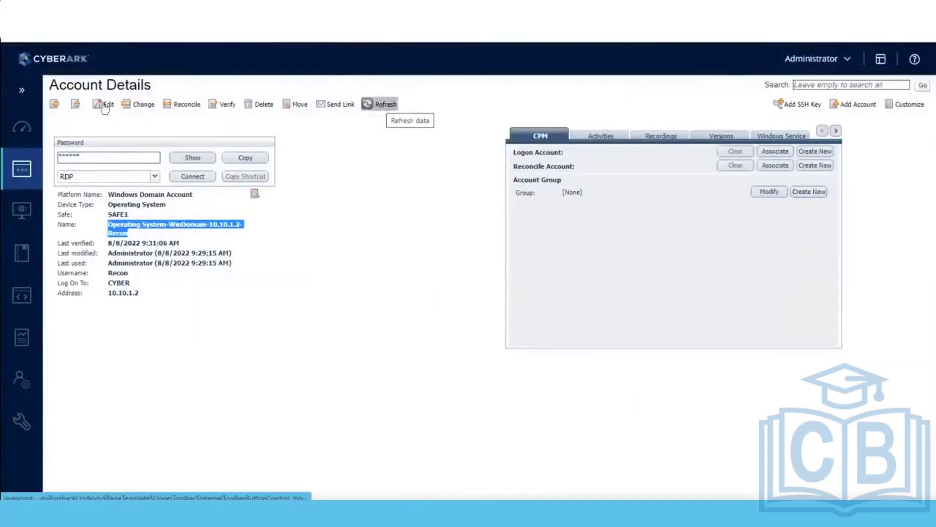
{"action": "left_click", "coordinate": [56, 104]}
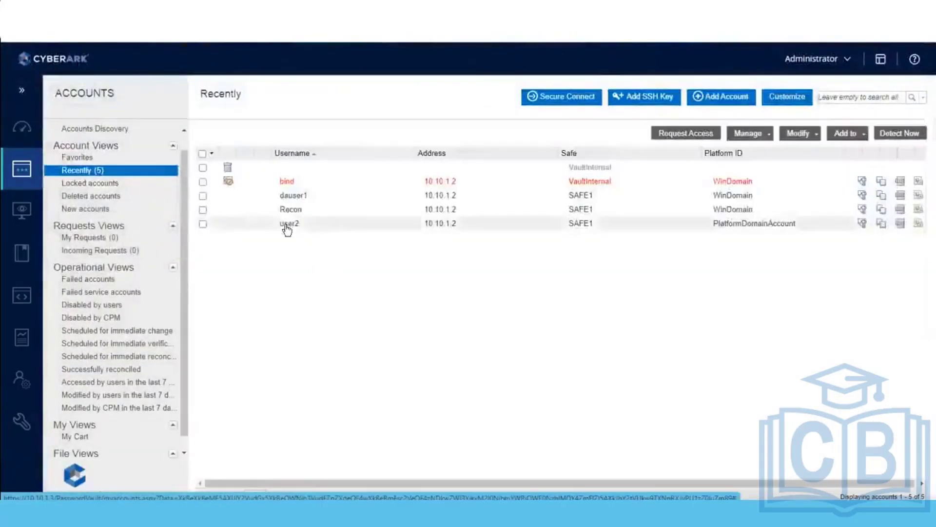
{"action": "left_click", "coordinate": [287, 227]}
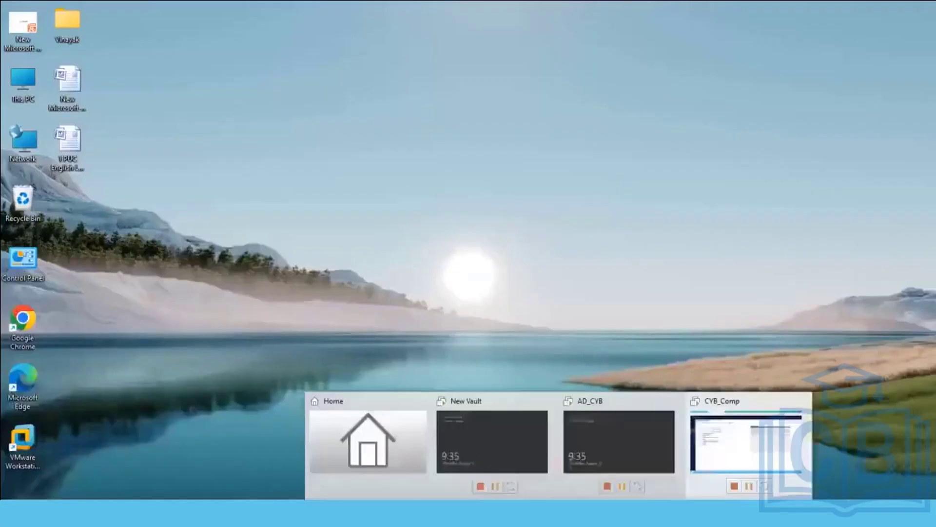
Step: Switch to the CYB_Comp machine and open the Platform Domain Account platform for editing, expanding its Automatic Password Management settings
{"action": "mouse_move", "coordinate": [590, 484]}
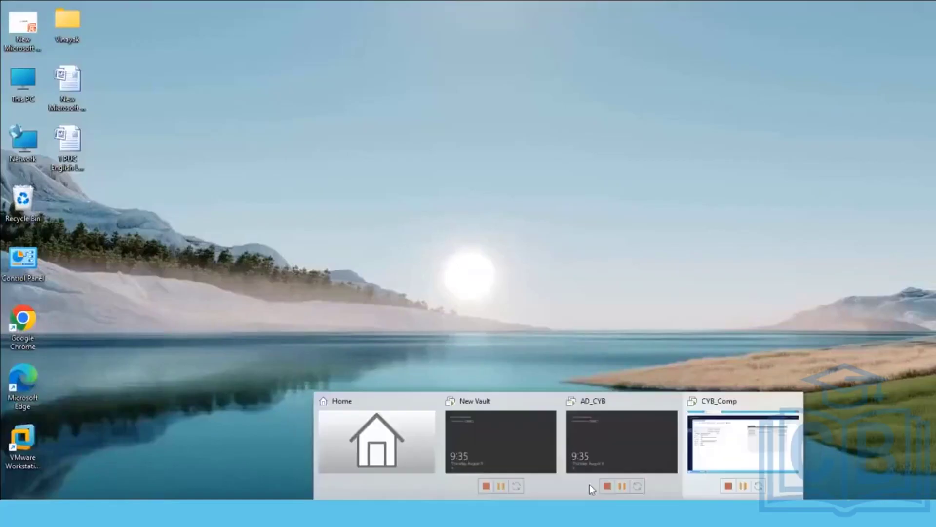
{"action": "left_click", "coordinate": [746, 459]}
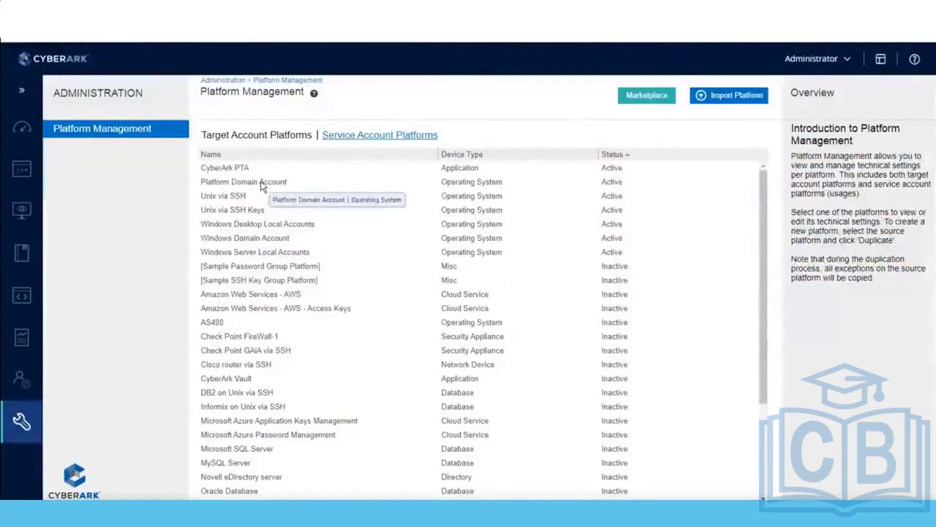
{"action": "left_click", "coordinate": [262, 184]}
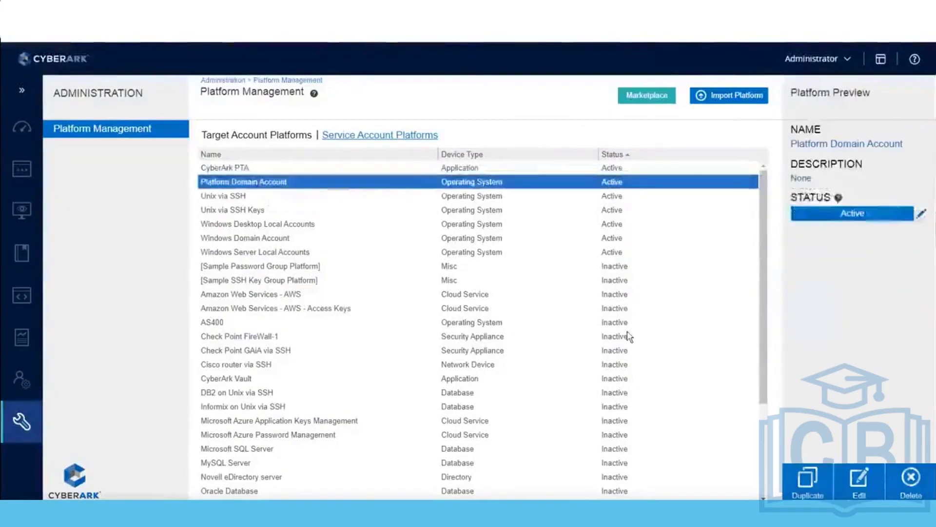
{"action": "left_click", "coordinate": [857, 477]}
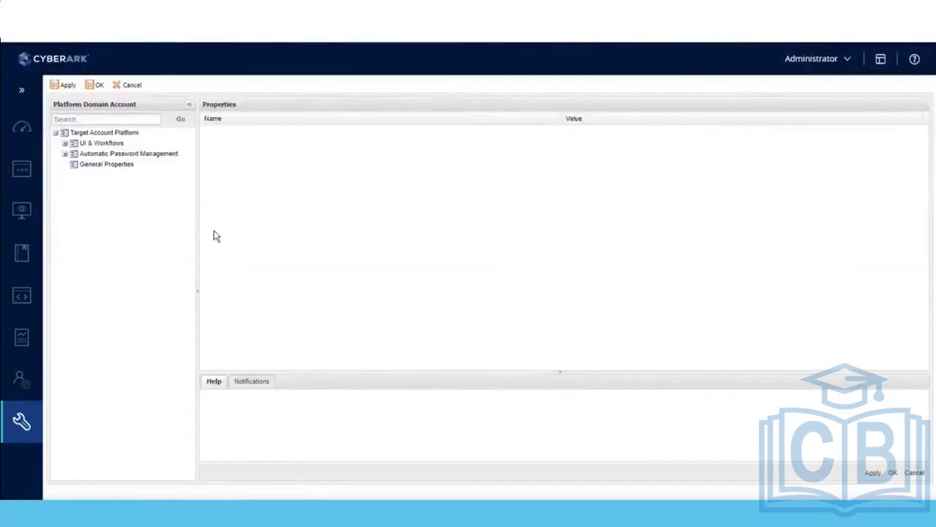
{"action": "left_click", "coordinate": [65, 154]}
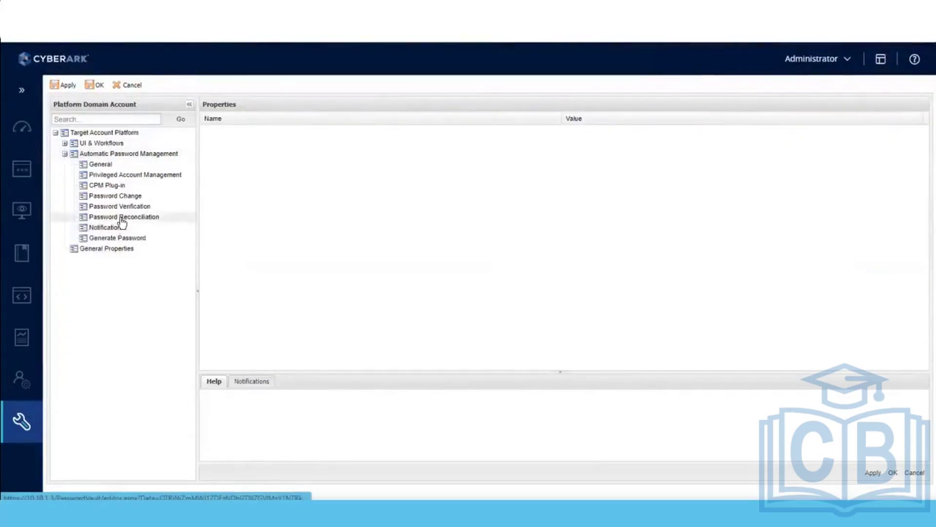
Step: Review the platform's Password Reconciliation, Notifications and Generate Password settings
{"action": "left_click", "coordinate": [122, 220]}
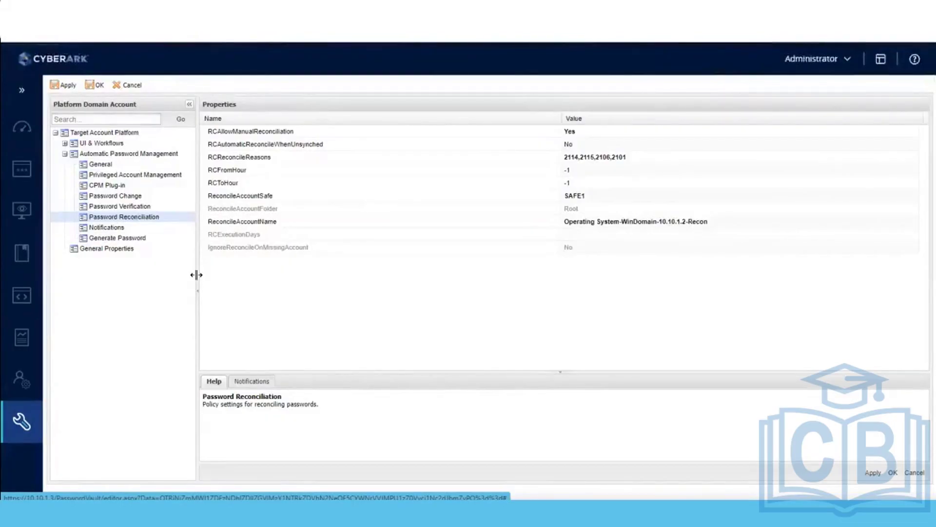
{"action": "left_click", "coordinate": [120, 230]}
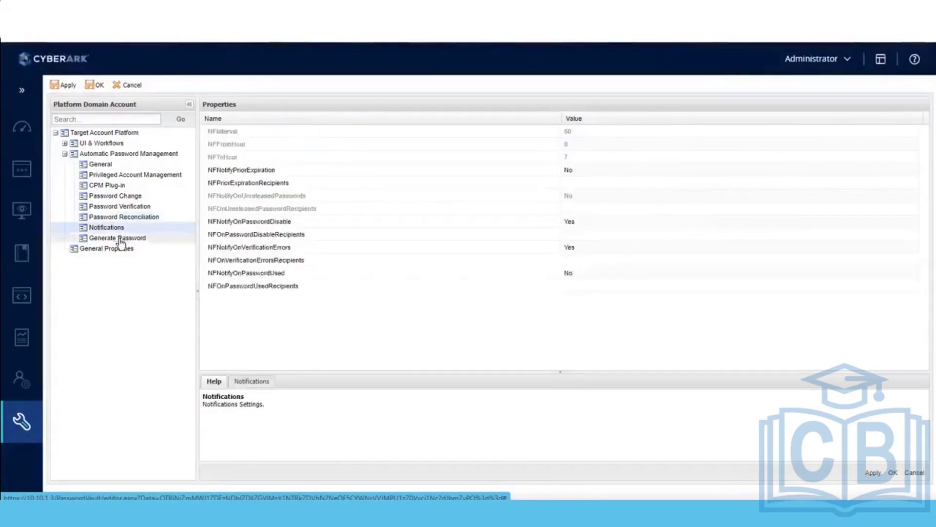
{"action": "left_click", "coordinate": [120, 238]}
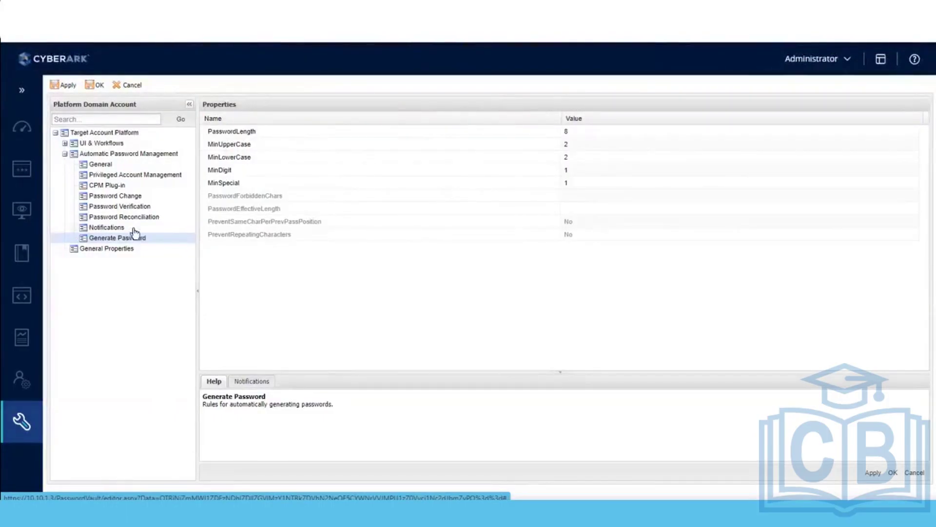
Step: Add Additional Policy Settings under Automatic Password Management and display the new node's properties
{"action": "left_click", "coordinate": [126, 154]}
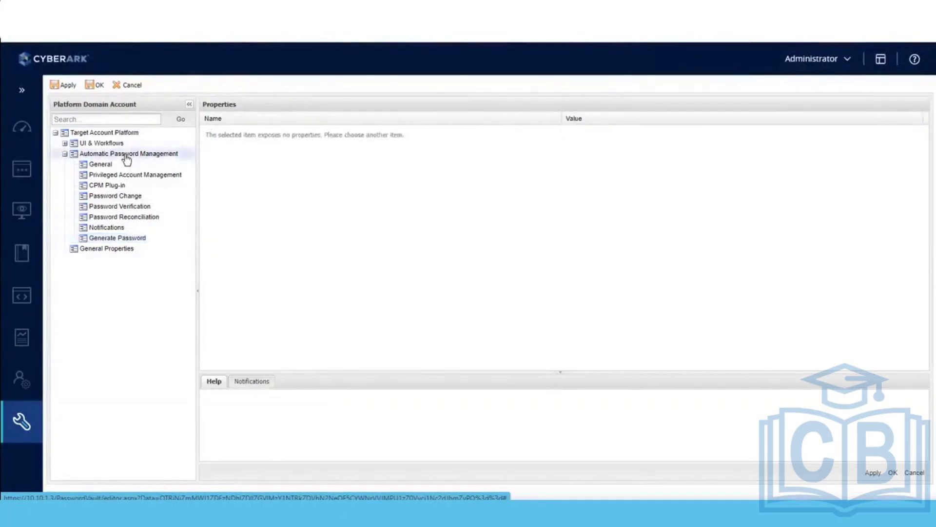
{"action": "right_click", "coordinate": [126, 157]}
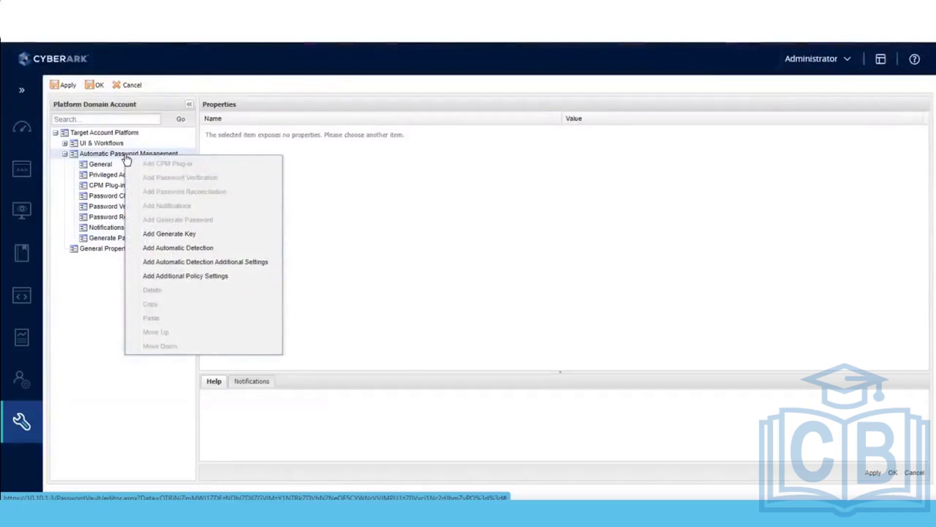
{"action": "left_click", "coordinate": [167, 277]}
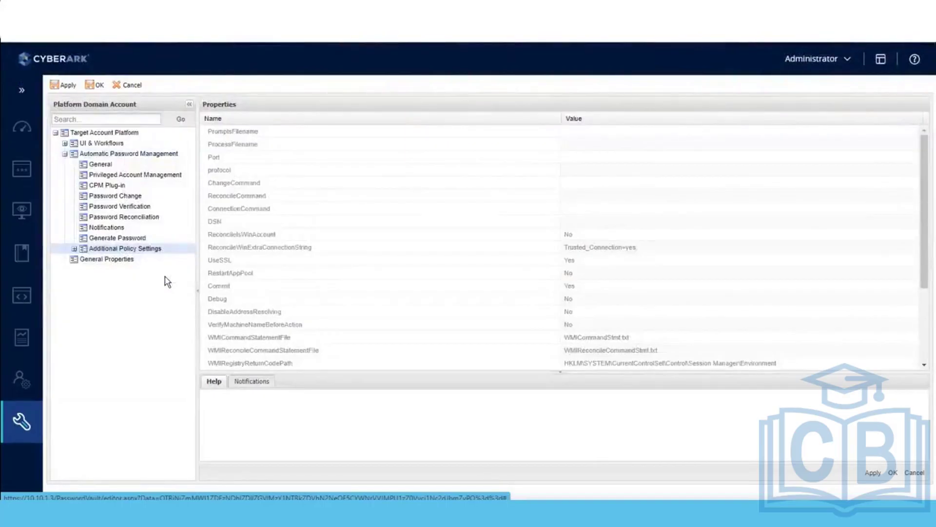
{"action": "left_click", "coordinate": [75, 249]}
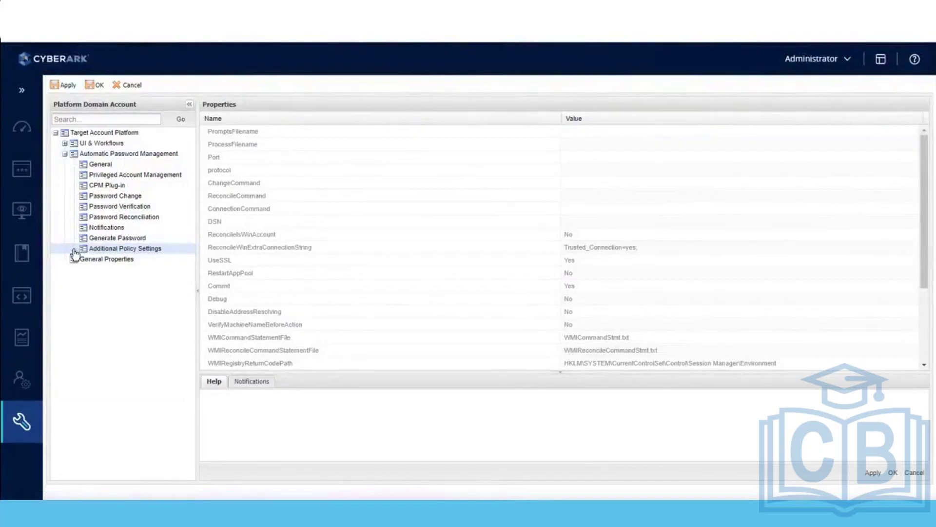
{"action": "left_click", "coordinate": [102, 250]}
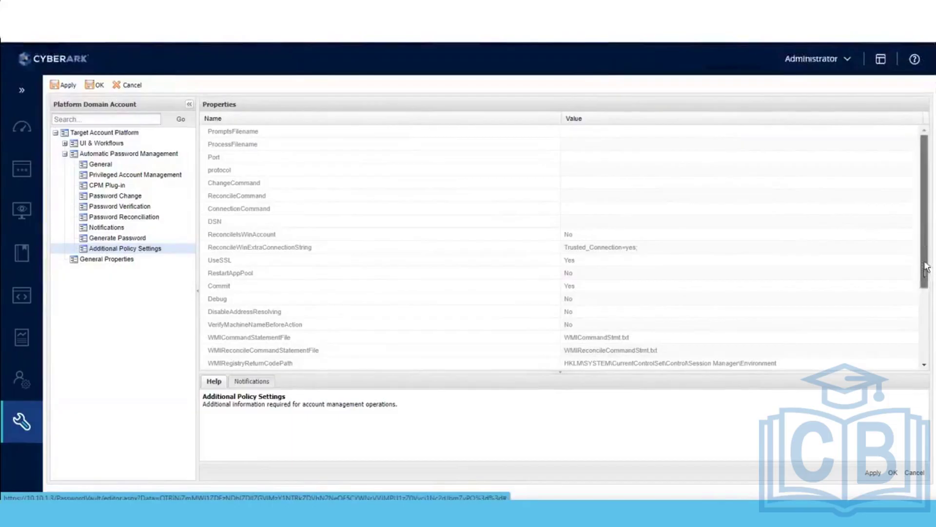
Step: Look through the Additional Policy Settings properties and read the help description of the Debug parameter
{"action": "scroll", "coordinate": [925, 267], "scroll_direction": "down", "scroll_amount": 5}
{"action": "scroll", "coordinate": [926, 249], "scroll_direction": "up", "scroll_amount": 5}
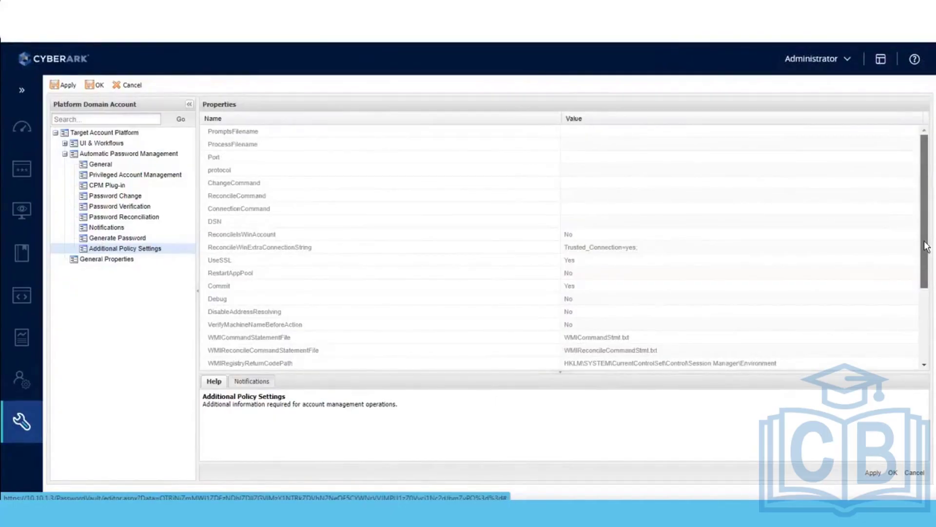
{"action": "mouse_move", "coordinate": [925, 246]}
{"action": "left_mouse_down"}
{"action": "mouse_move", "coordinate": [925, 283]}
{"action": "mouse_move", "coordinate": [918, 238]}
{"action": "left_mouse_up"}
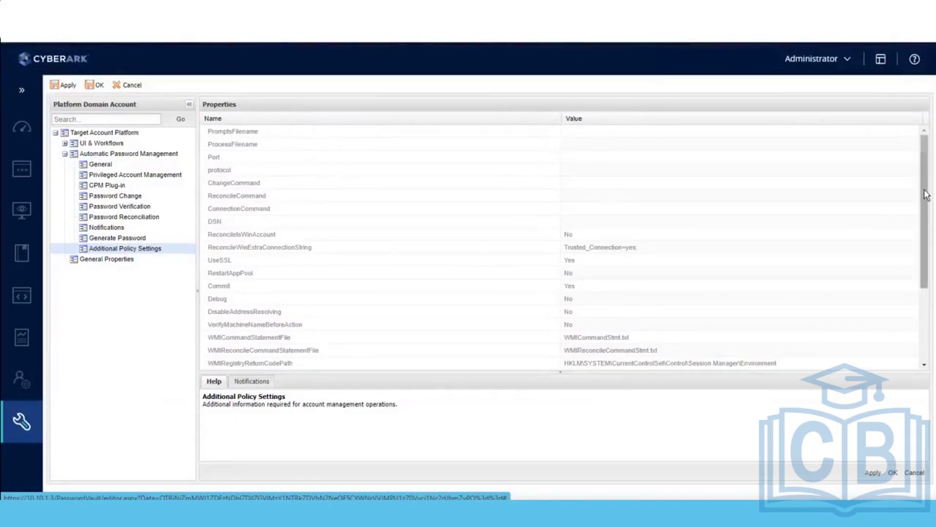
{"action": "left_click_drag", "start_coordinate": [926, 195], "coordinate": [926, 307]}
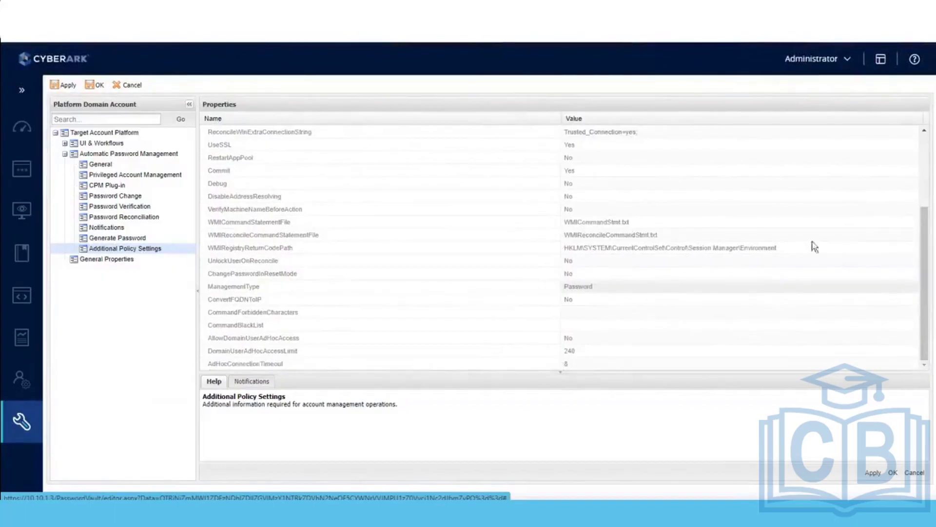
{"action": "left_click", "coordinate": [574, 186]}
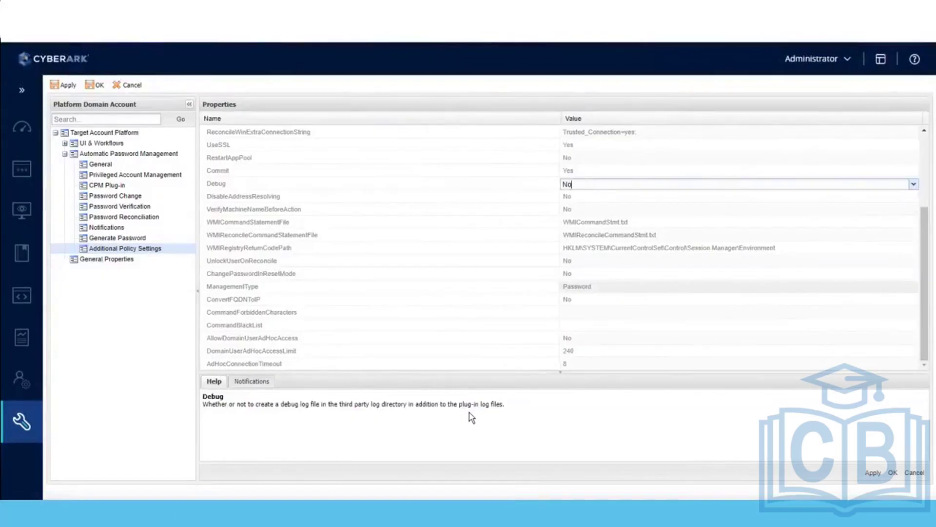
{"action": "left_click", "coordinate": [469, 413]}
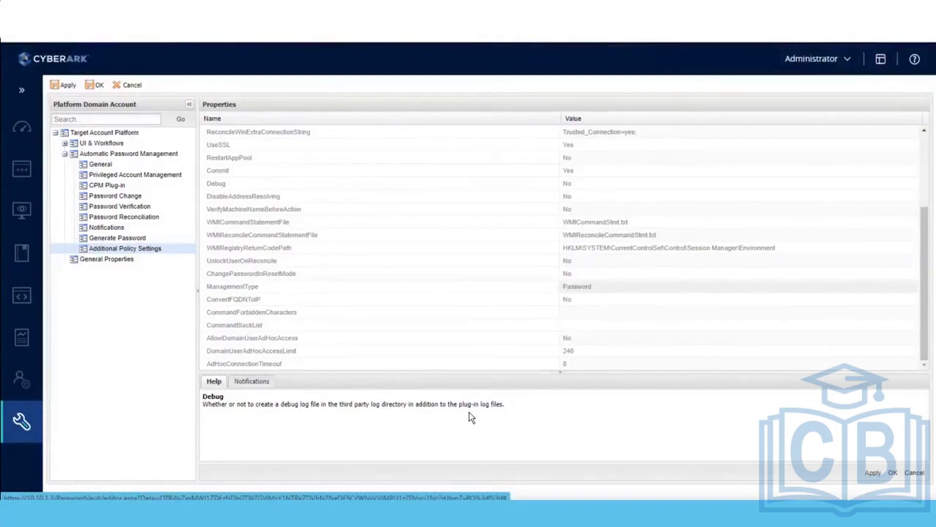
{"action": "left_click", "coordinate": [296, 276]}
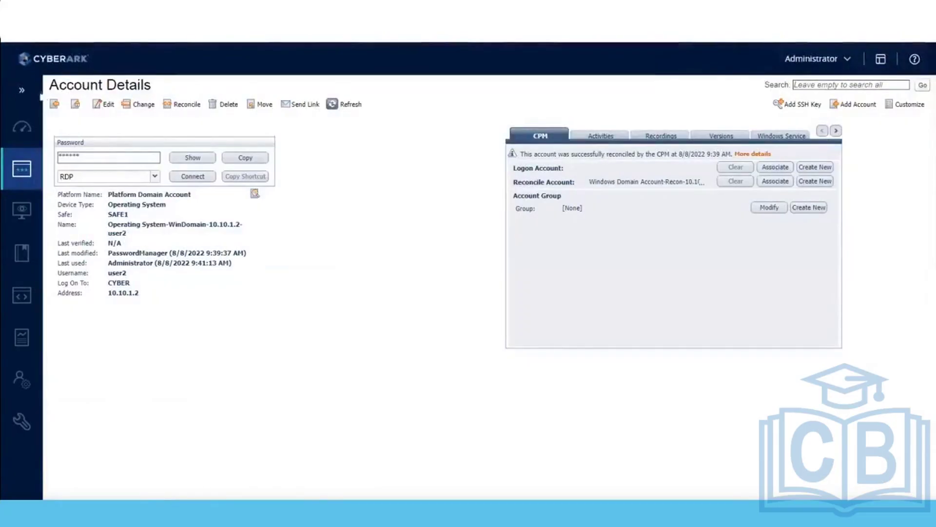
Step: Open the dauser1 account from the recently used accounts and request an immediate password reconciliation
{"action": "left_click", "coordinate": [57, 105]}
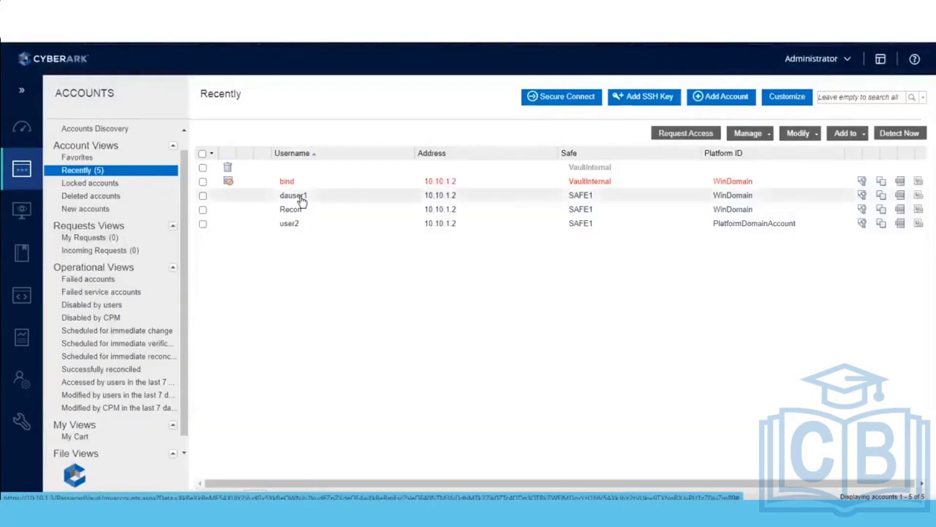
{"action": "left_click", "coordinate": [308, 198]}
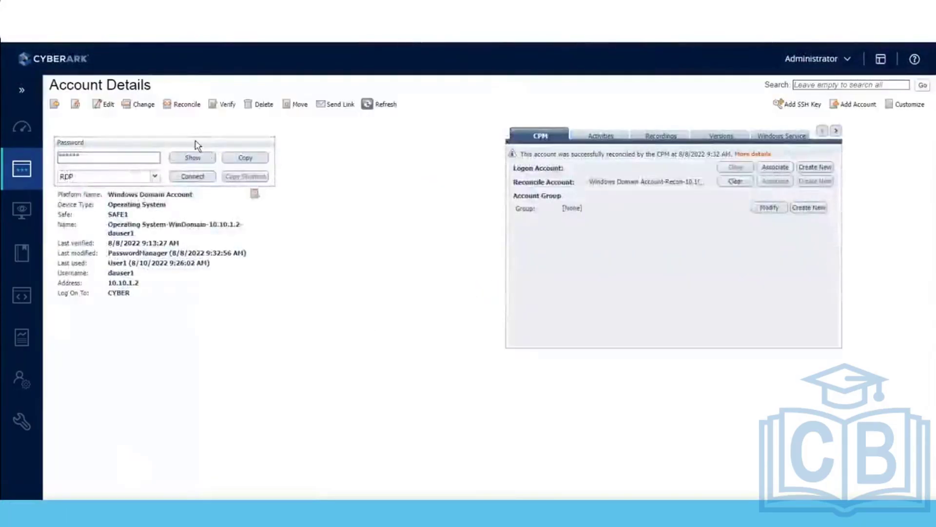
{"action": "left_click", "coordinate": [185, 109]}
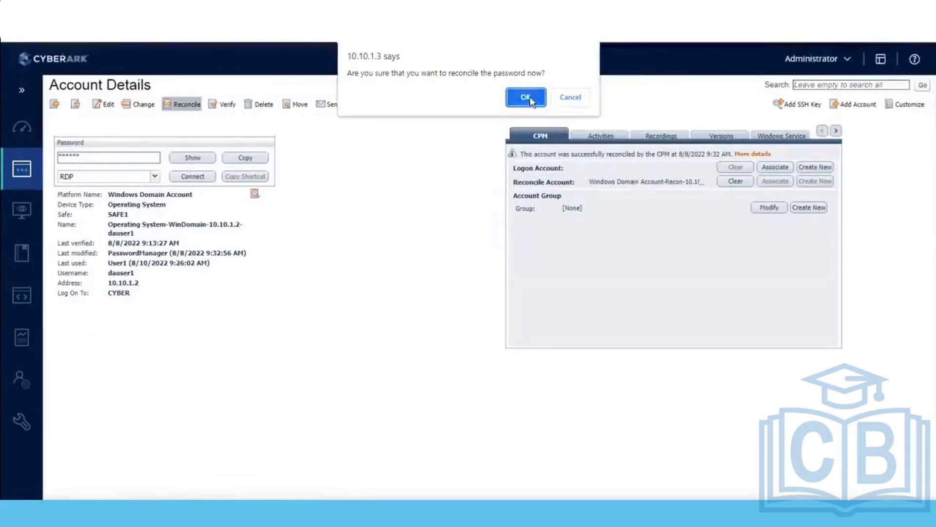
{"action": "left_click", "coordinate": [523, 97]}
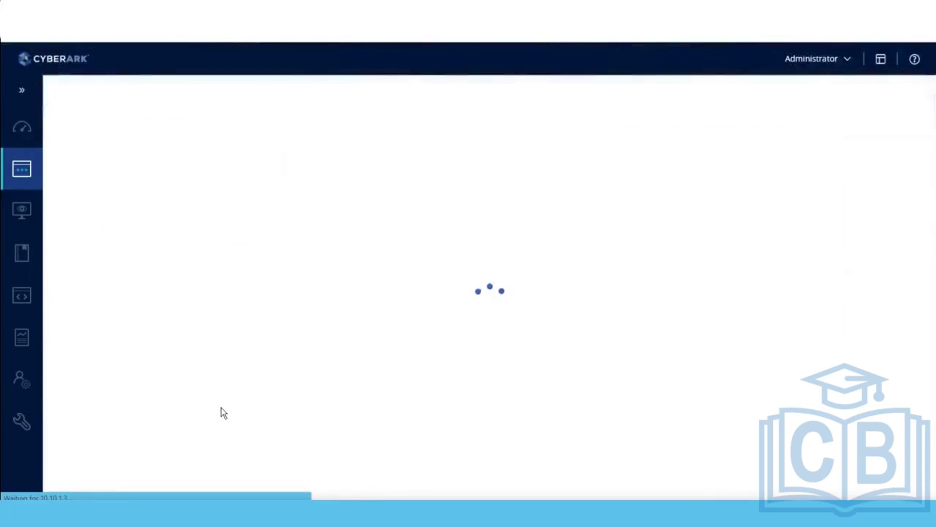
Step: Restart the CyberArk Password Manager service in the Windows Services console, then refresh dauser1's details to check the reconciliation
{"action": "key", "text": "super+r"}
{"action": "type", "text": "ser"}
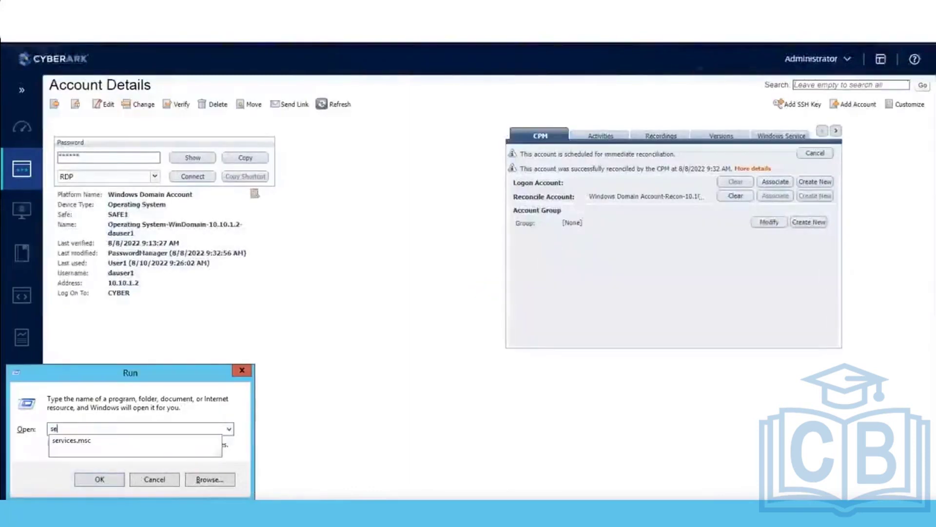
{"action": "key", "text": "Down"}
{"action": "key", "text": "Return"}
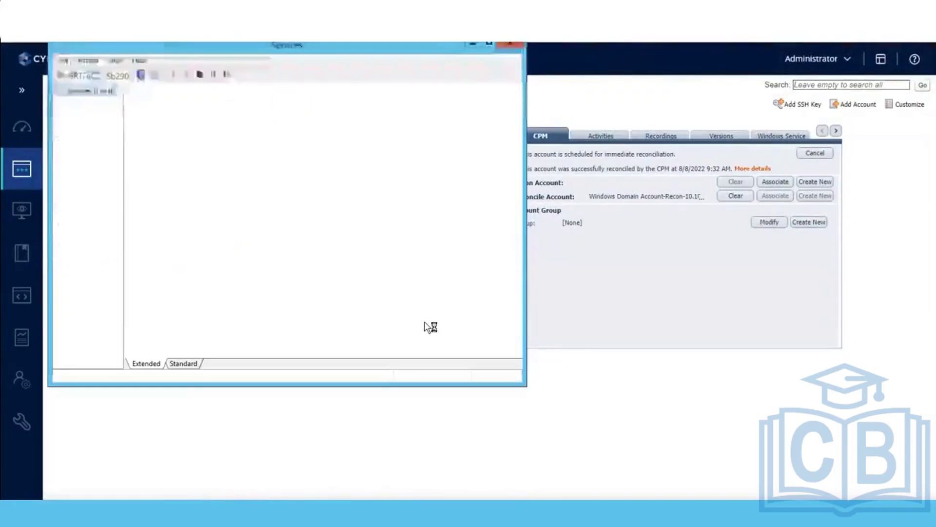
{"action": "left_click", "coordinate": [183, 364]}
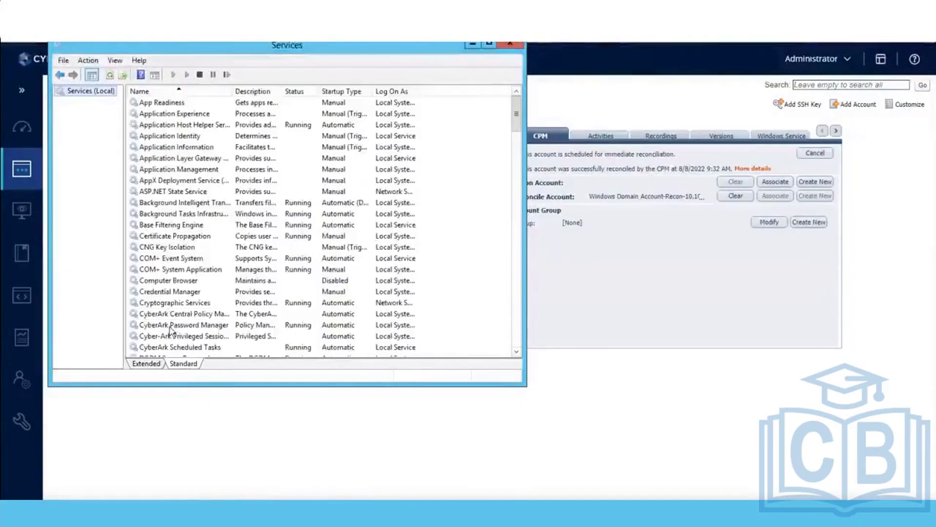
{"action": "left_click", "coordinate": [170, 325]}
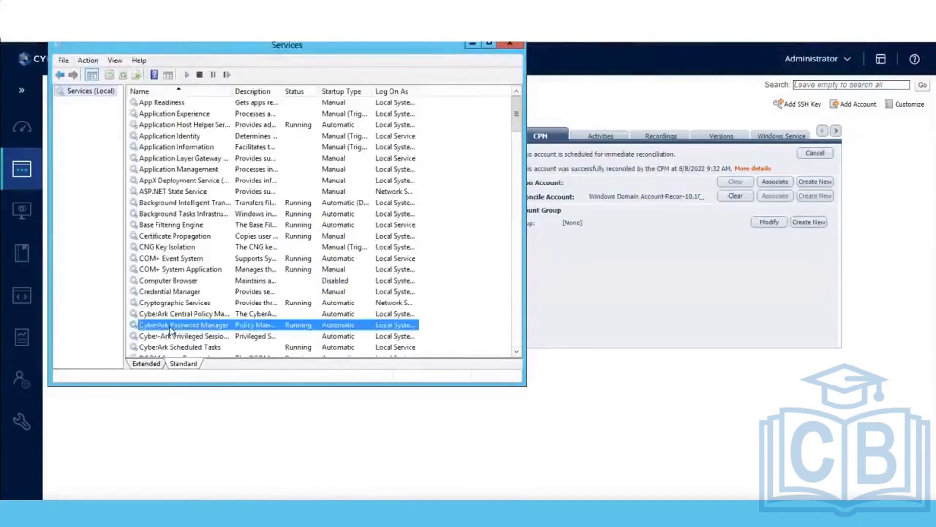
{"action": "left_click", "coordinate": [227, 75]}
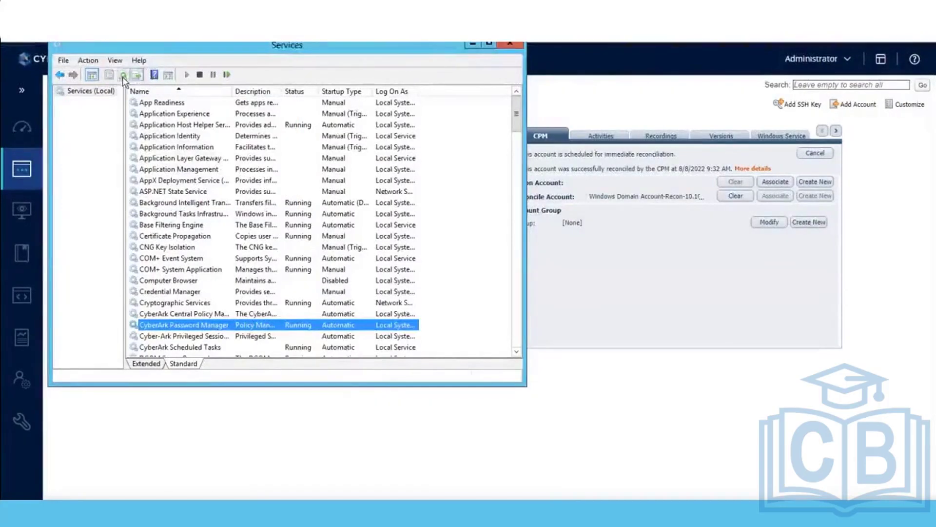
{"action": "left_click", "coordinate": [473, 46]}
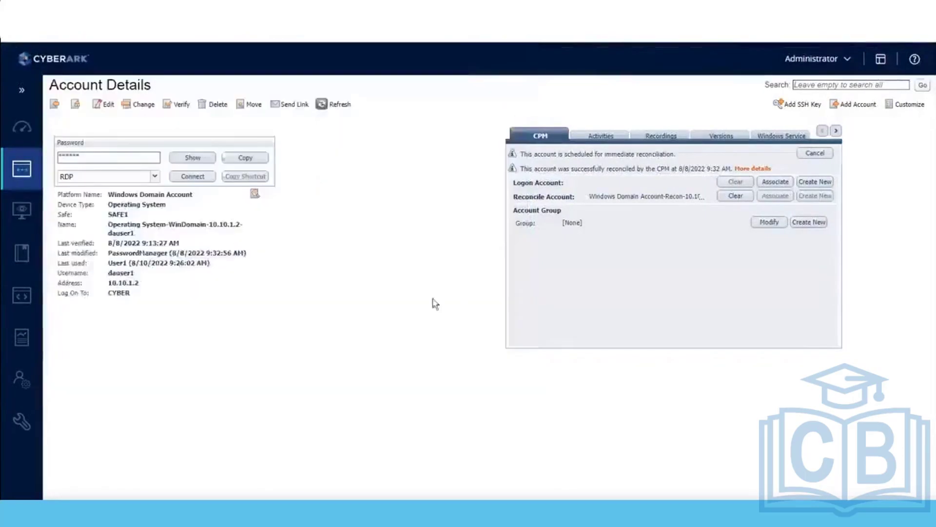
{"action": "left_click", "coordinate": [334, 104]}
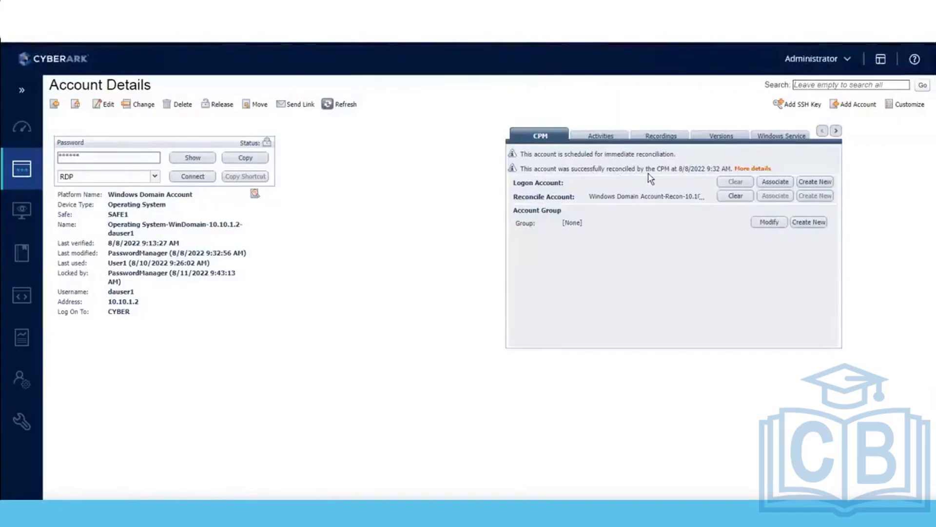
{"action": "left_click", "coordinate": [347, 108]}
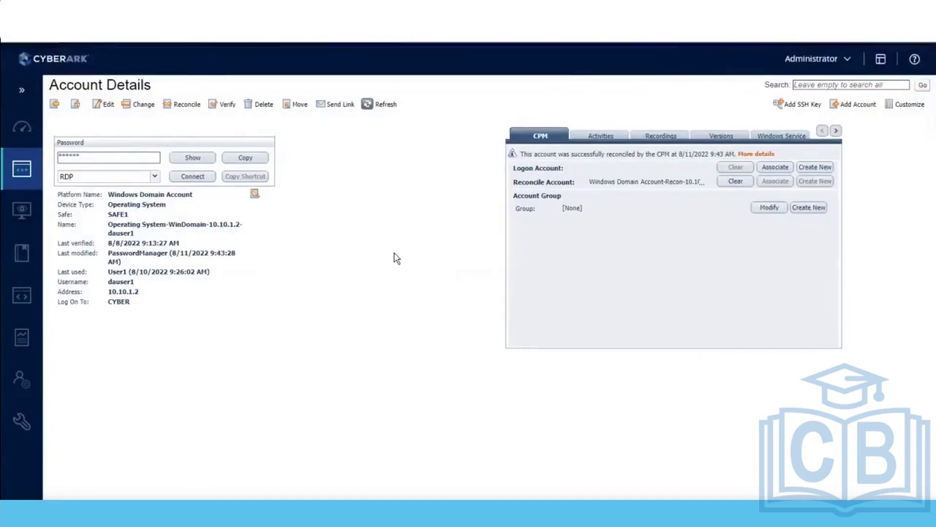
Step: Schedule a password change for dauser1 using the option to change it immediately by the CPM
{"action": "left_click", "coordinate": [140, 106]}
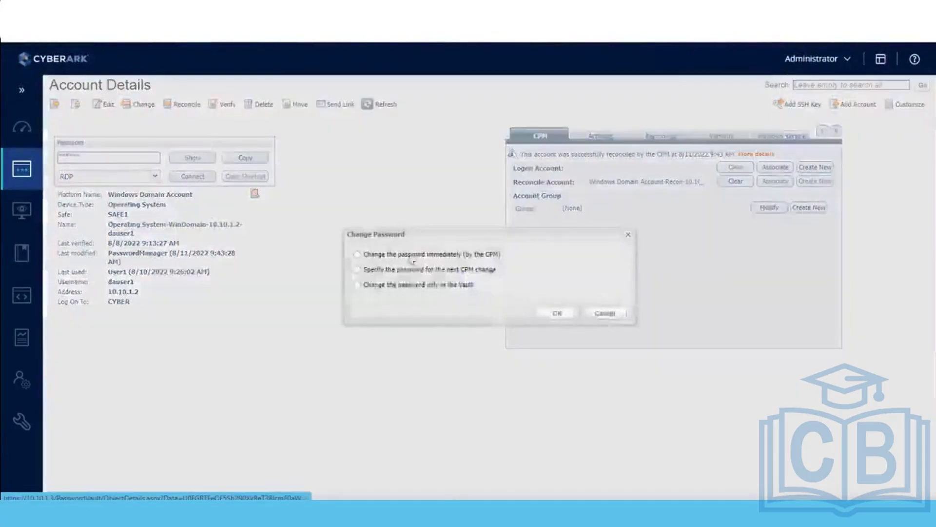
{"action": "left_click", "coordinate": [417, 256]}
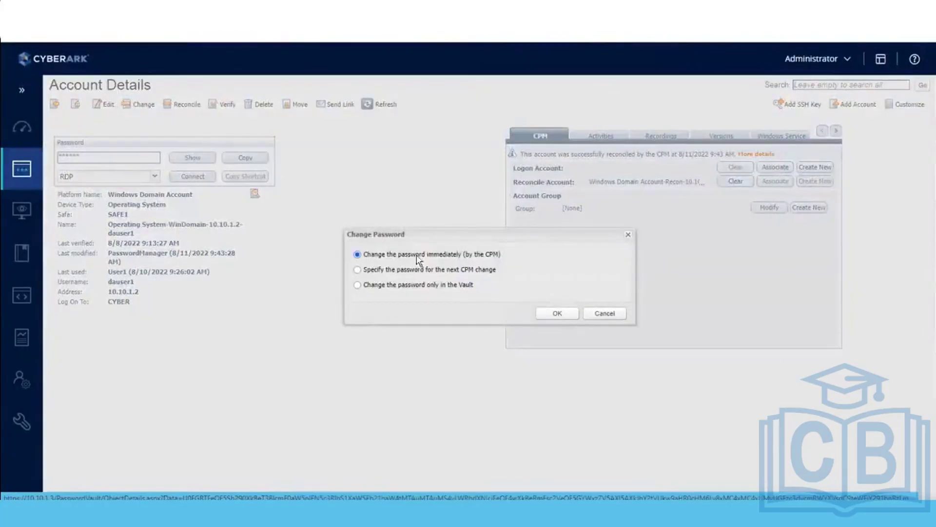
{"action": "left_click", "coordinate": [557, 313]}
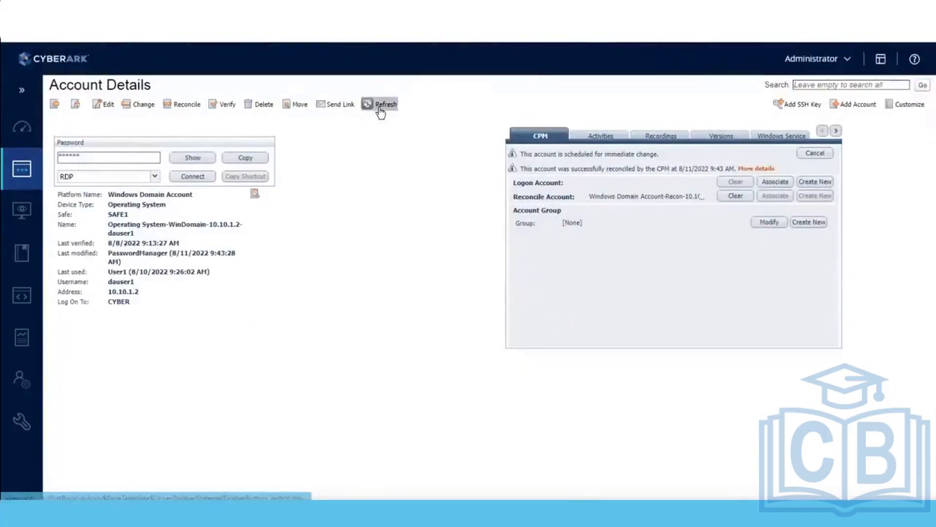
Step: Restart the CyberArk Password Manager service in the Services console, then refresh dauser1's details and examine the outcome of the password change
{"action": "left_click", "coordinate": [195, 509]}
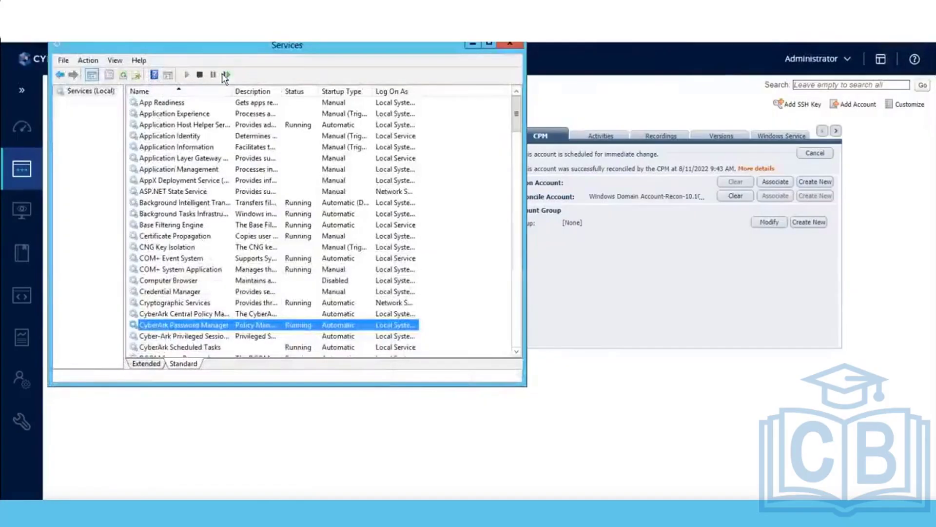
{"action": "left_click", "coordinate": [222, 74]}
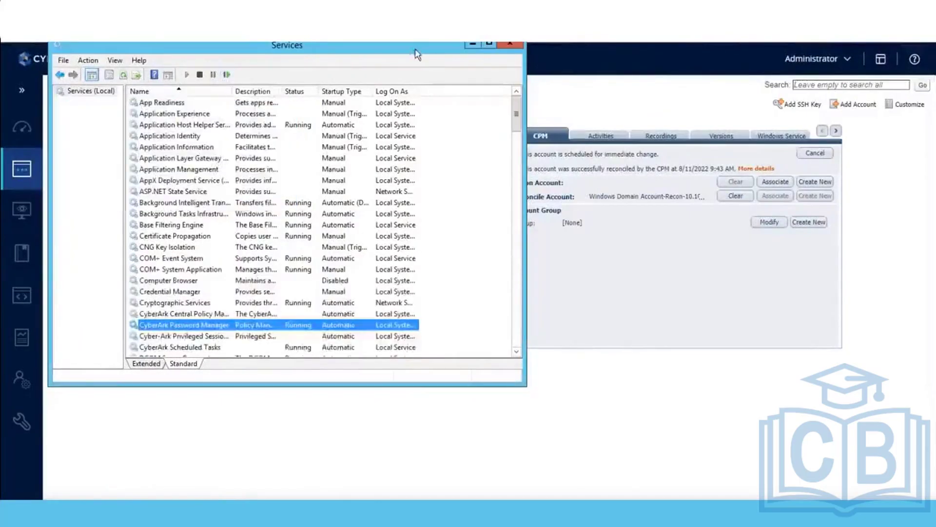
{"action": "left_click", "coordinate": [472, 45]}
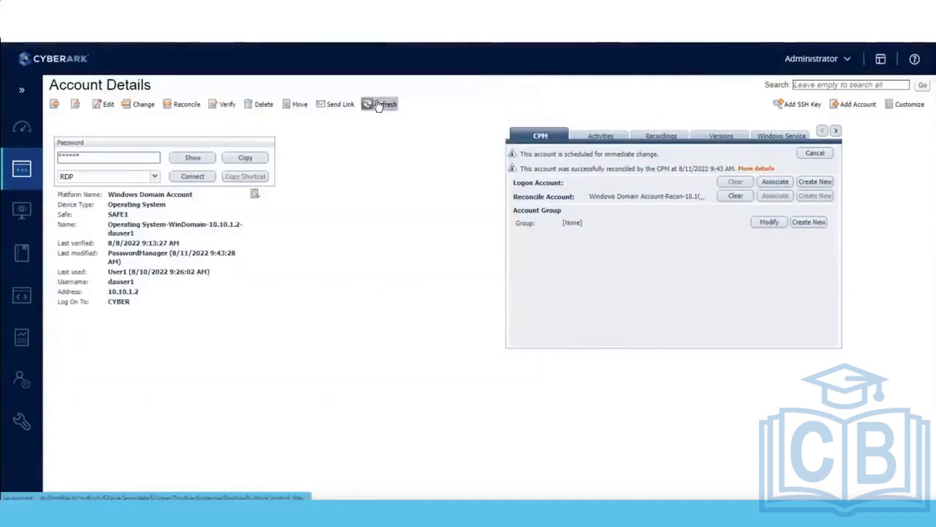
{"action": "left_click", "coordinate": [378, 105]}
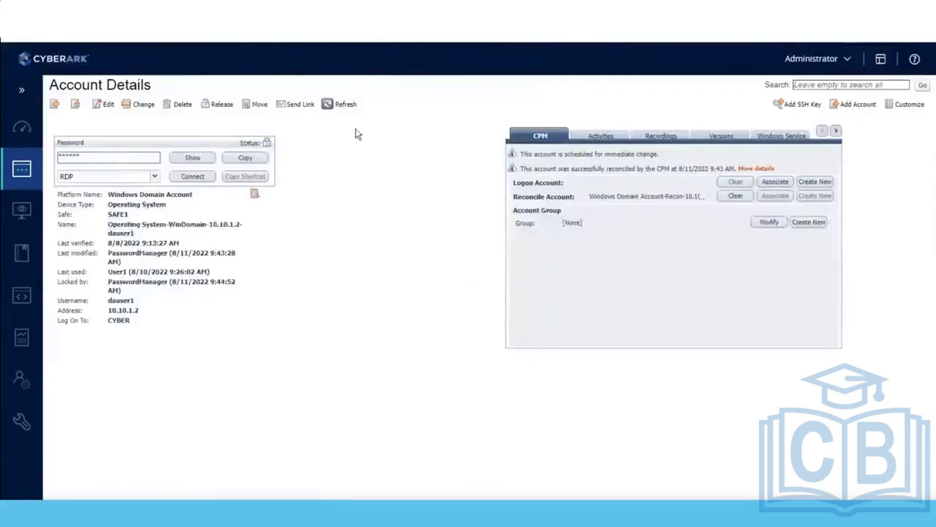
{"action": "left_click", "coordinate": [351, 107]}
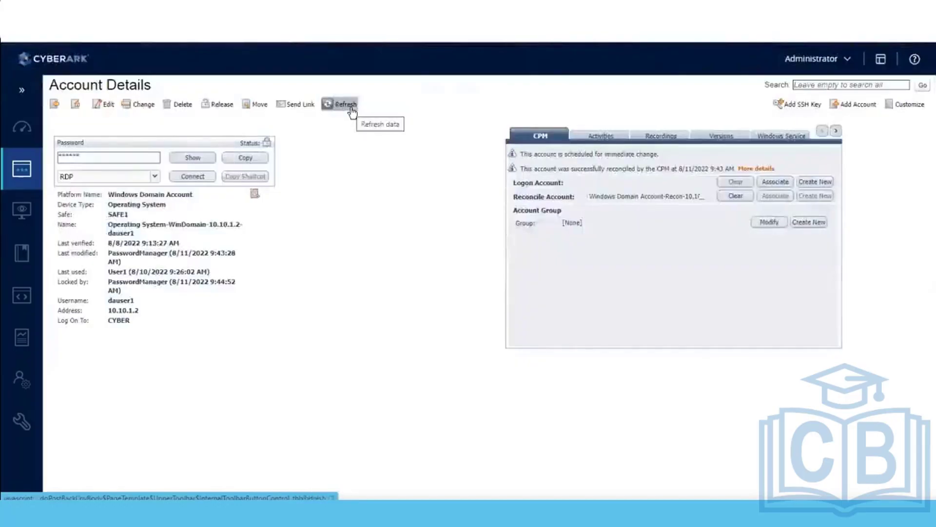
{"action": "left_click", "coordinate": [352, 110]}
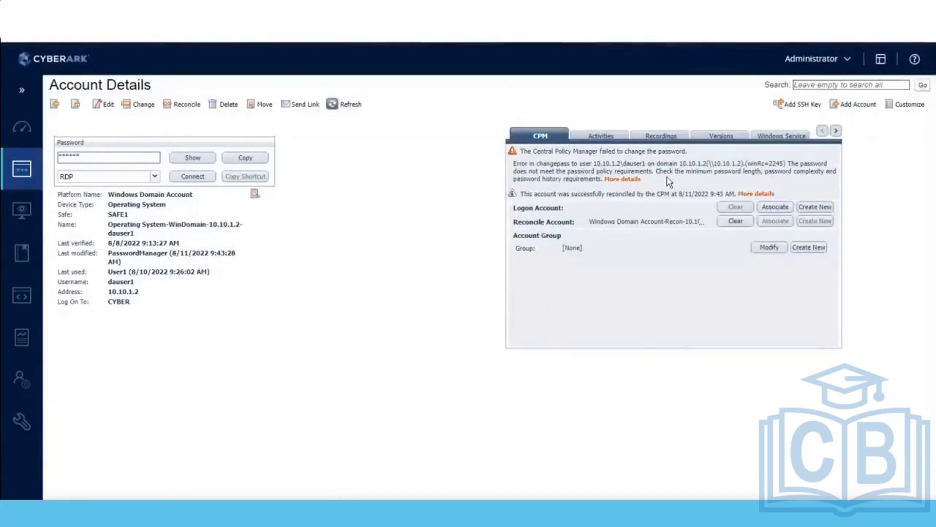
{"action": "double_click", "coordinate": [776, 164]}
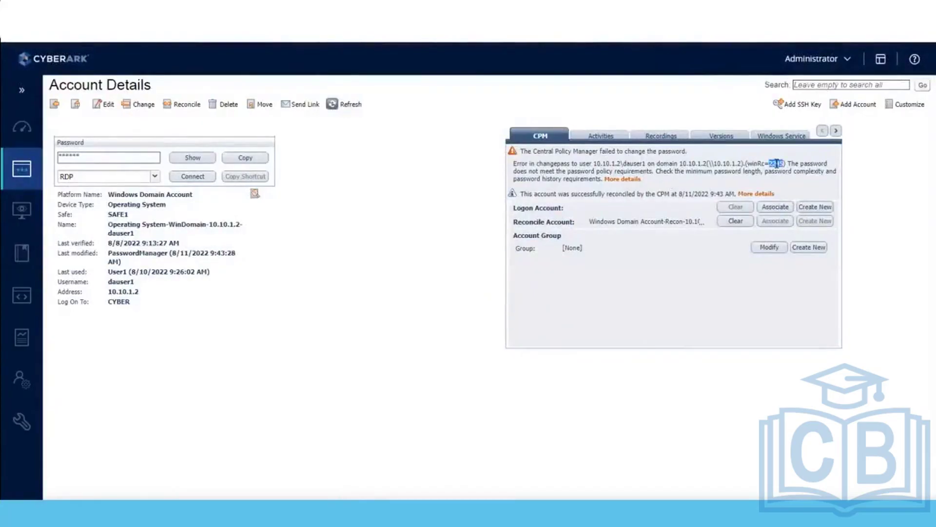
{"action": "left_click", "coordinate": [708, 168]}
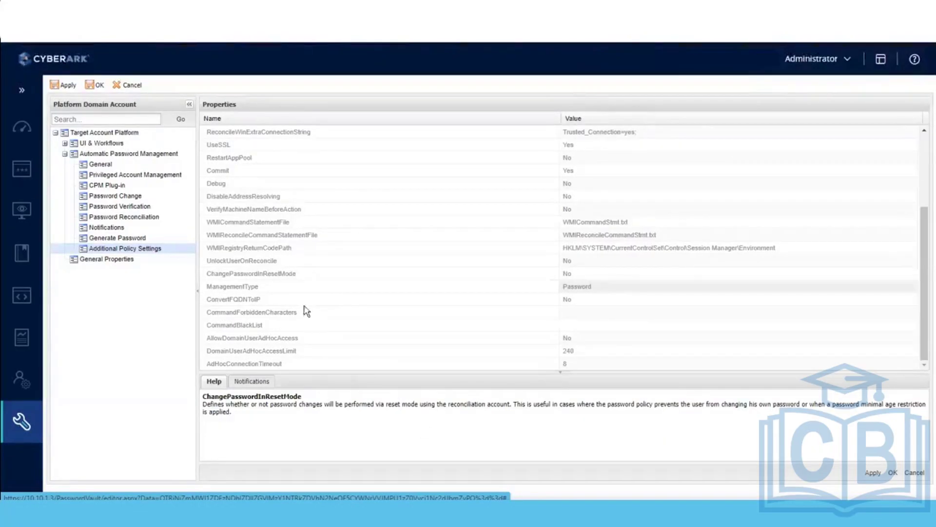
Step: Read the help description of DisableAddressResolving in the Platform Domain Account's Additional Policy Settings, then view its General Properties
{"action": "left_click", "coordinate": [251, 200]}
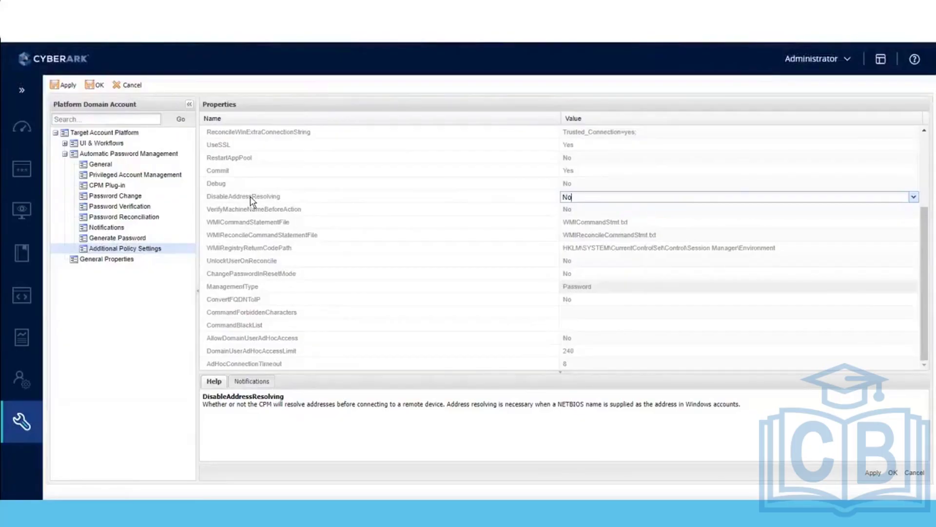
{"action": "left_click", "coordinate": [270, 438]}
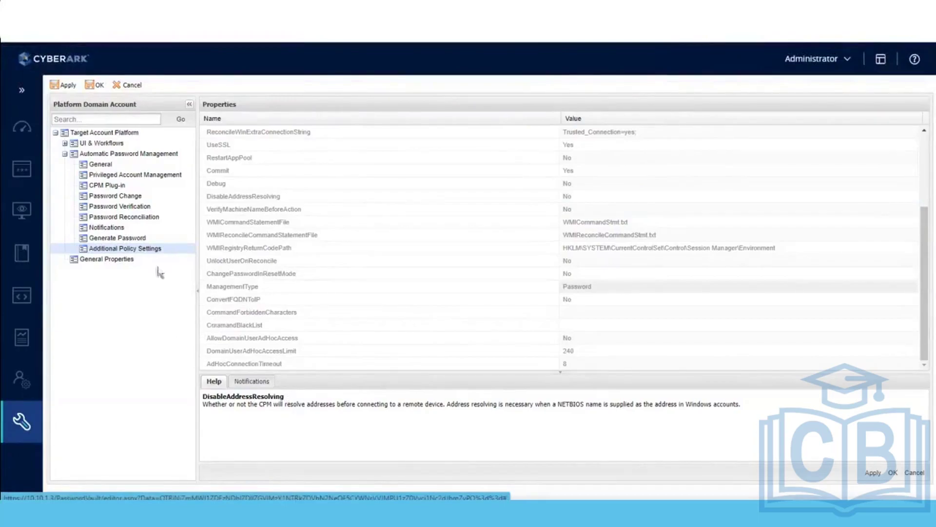
{"action": "left_click", "coordinate": [126, 260]}
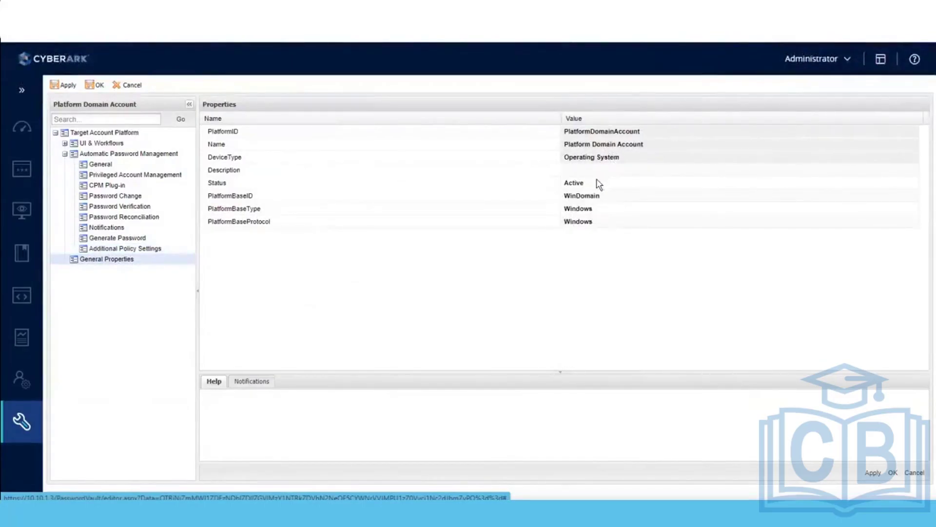
Step: Look through the UI & Workflows settings of the platform, including its required account properties and Privileged Session Management parameters
{"action": "left_click", "coordinate": [65, 143]}
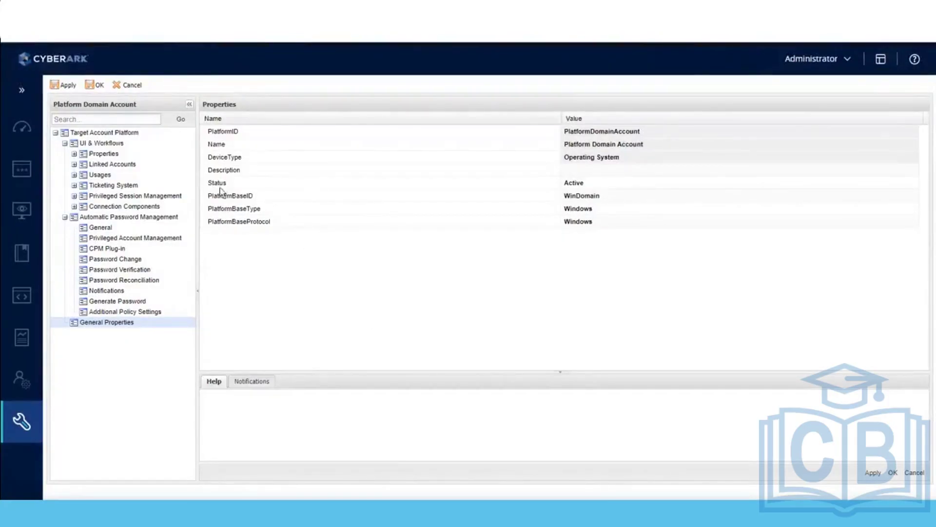
{"action": "left_click", "coordinate": [109, 144]}
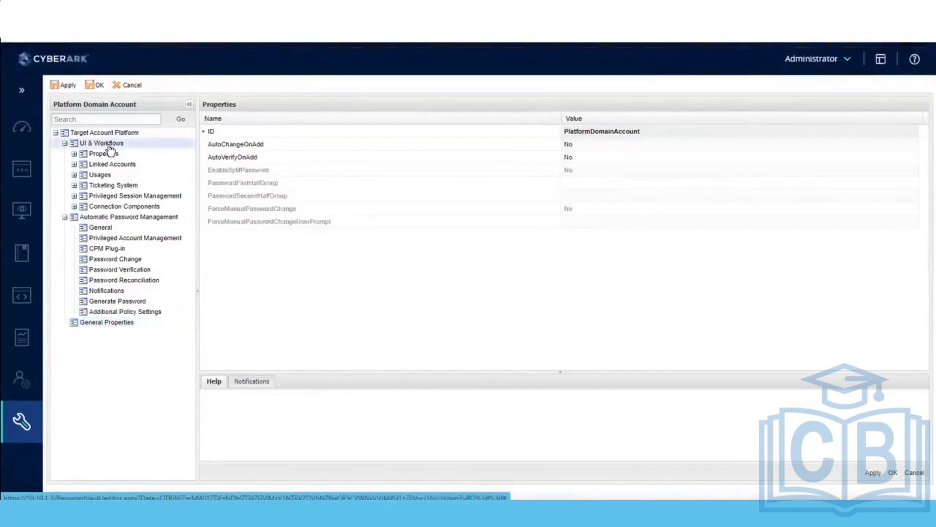
{"action": "left_click", "coordinate": [74, 154]}
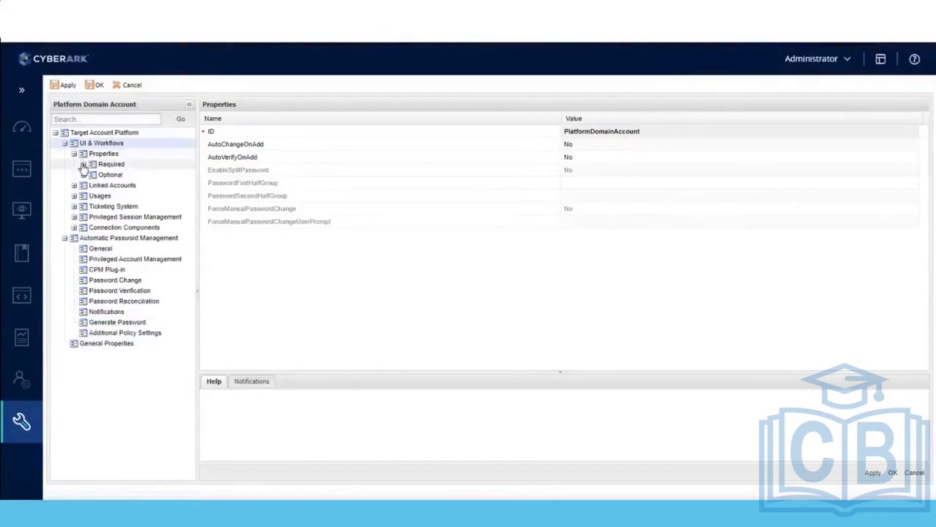
{"action": "left_click", "coordinate": [84, 165]}
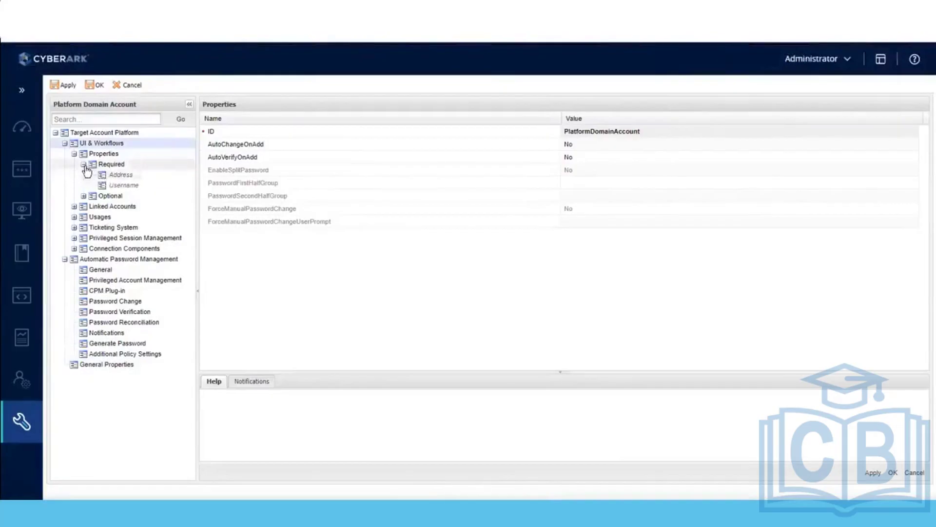
{"action": "left_click", "coordinate": [85, 165]}
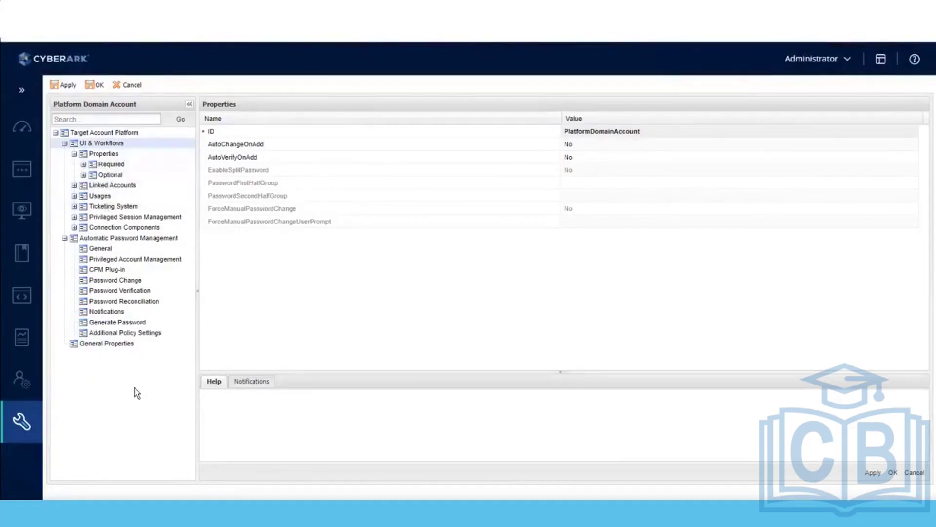
{"action": "left_click", "coordinate": [99, 218]}
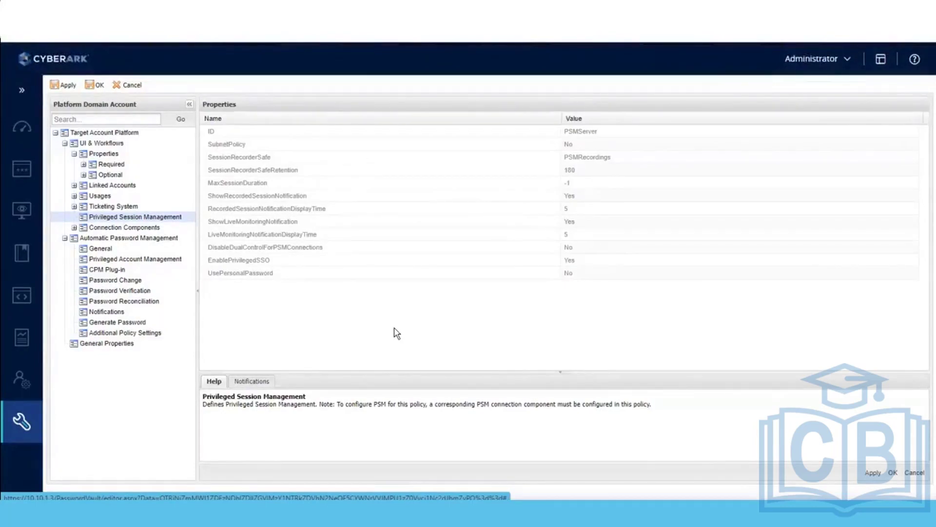
Step: Examine the platform's required Address and Username properties and the list of optional account properties
{"action": "left_click", "coordinate": [74, 154]}
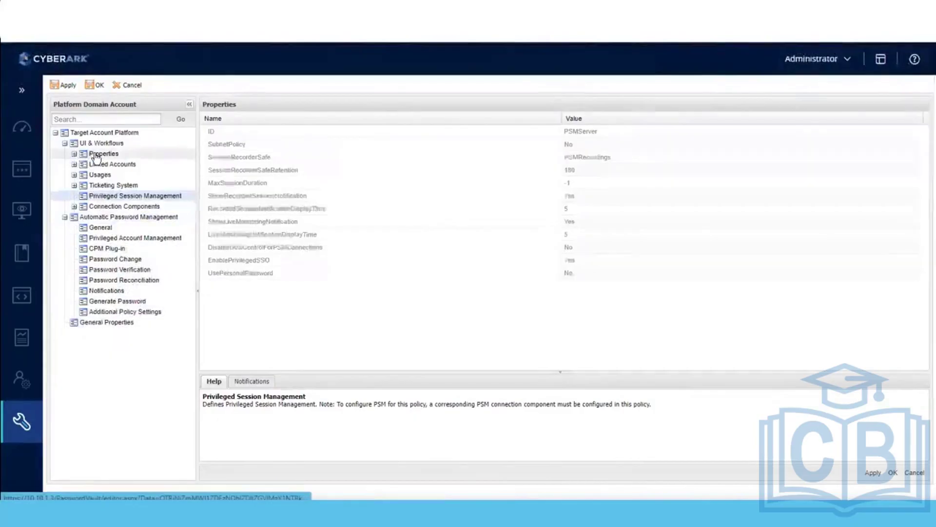
{"action": "left_click", "coordinate": [96, 155]}
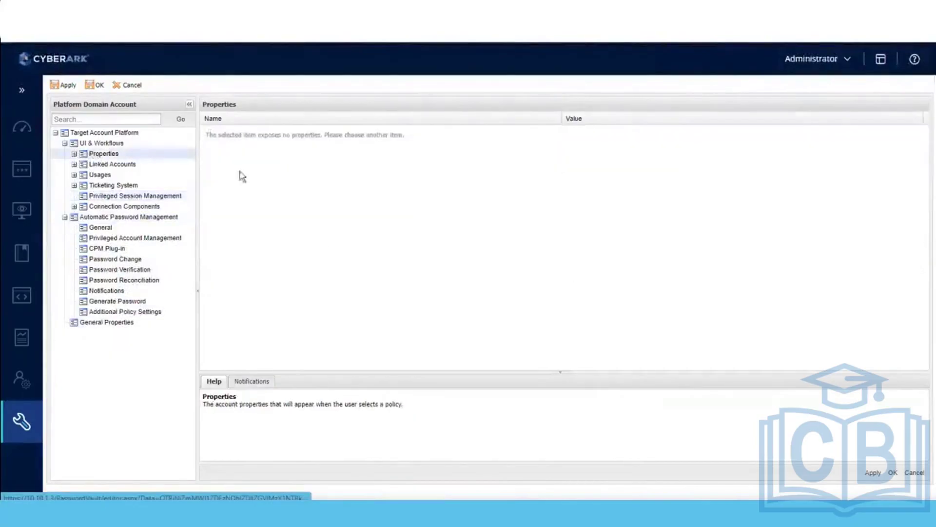
{"action": "left_click", "coordinate": [74, 154]}
{"action": "left_click", "coordinate": [102, 166]}
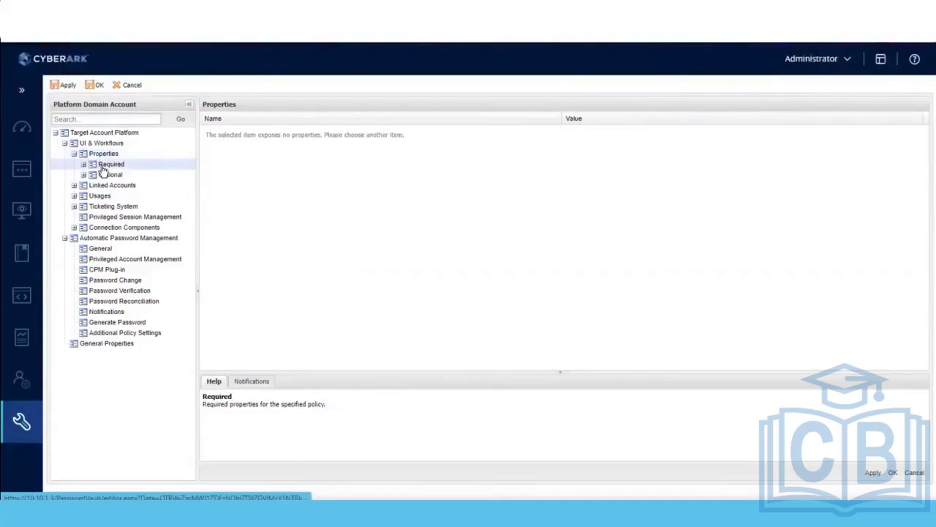
{"action": "left_click", "coordinate": [84, 164]}
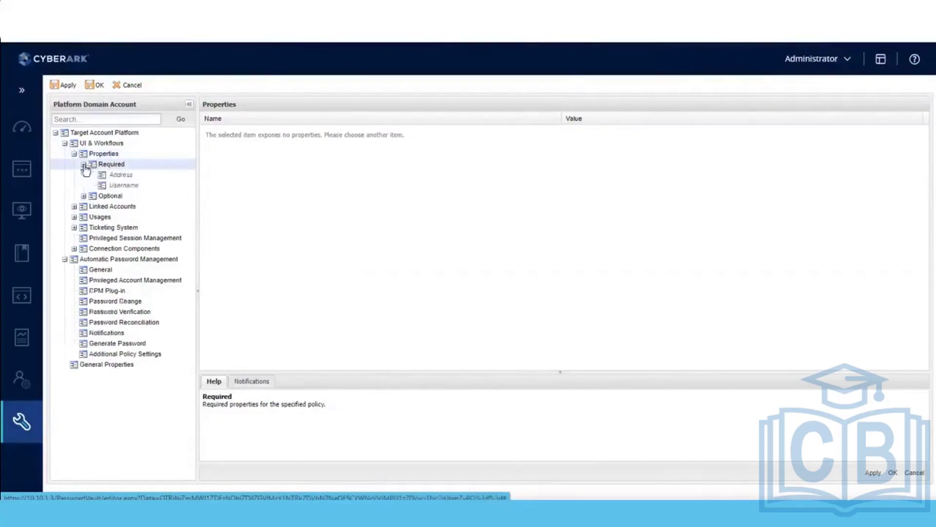
{"action": "left_click", "coordinate": [115, 179]}
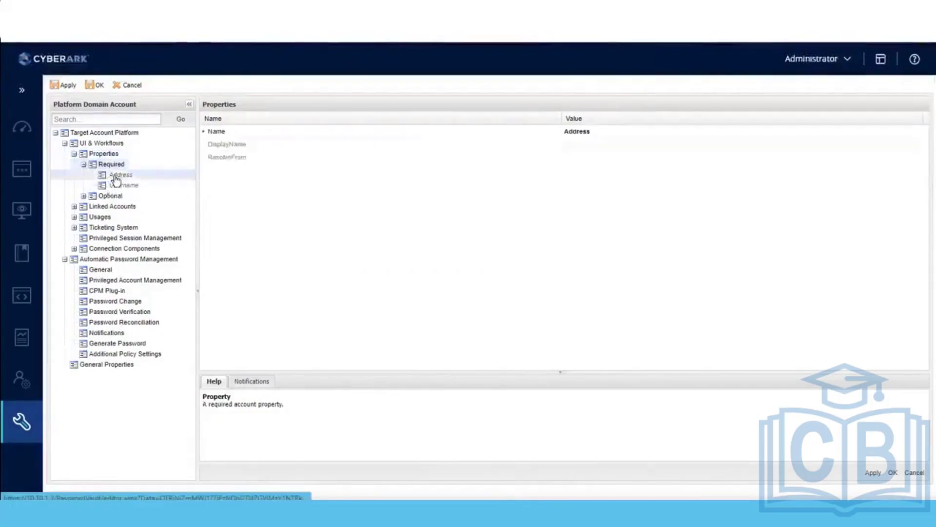
{"action": "left_click", "coordinate": [116, 188]}
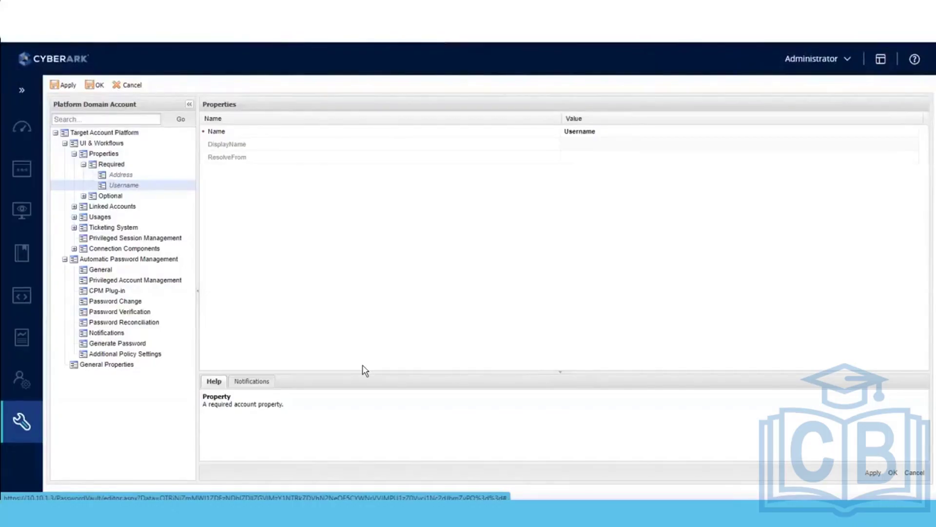
{"action": "left_click", "coordinate": [83, 165]}
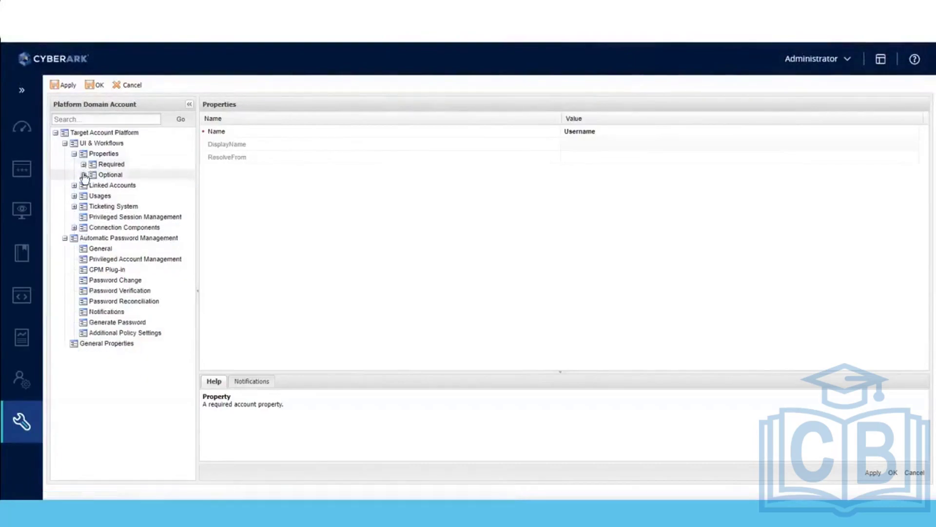
{"action": "left_click", "coordinate": [83, 176]}
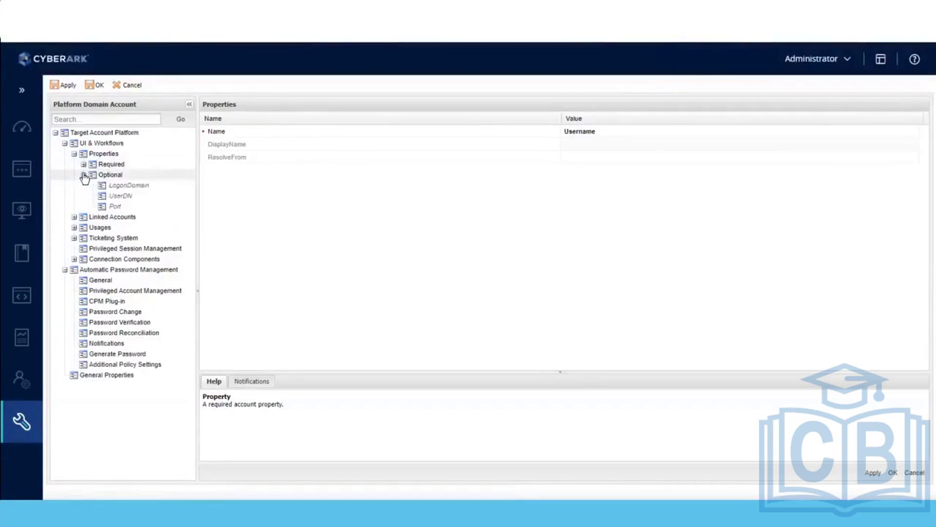
{"action": "left_click", "coordinate": [83, 175]}
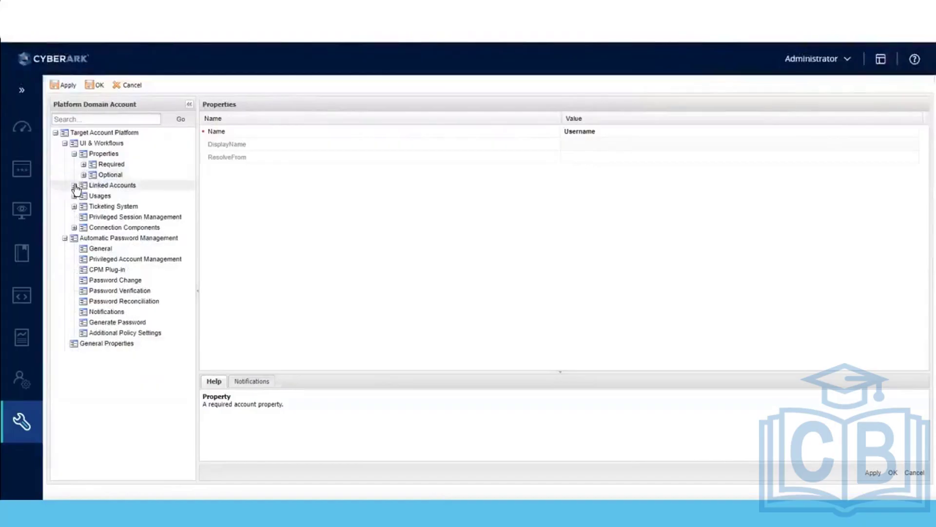
Step: View the LogonAccount and ReconcileAccount definitions under the platform's Linked Accounts
{"action": "left_click", "coordinate": [75, 185]}
{"action": "left_click", "coordinate": [116, 197]}
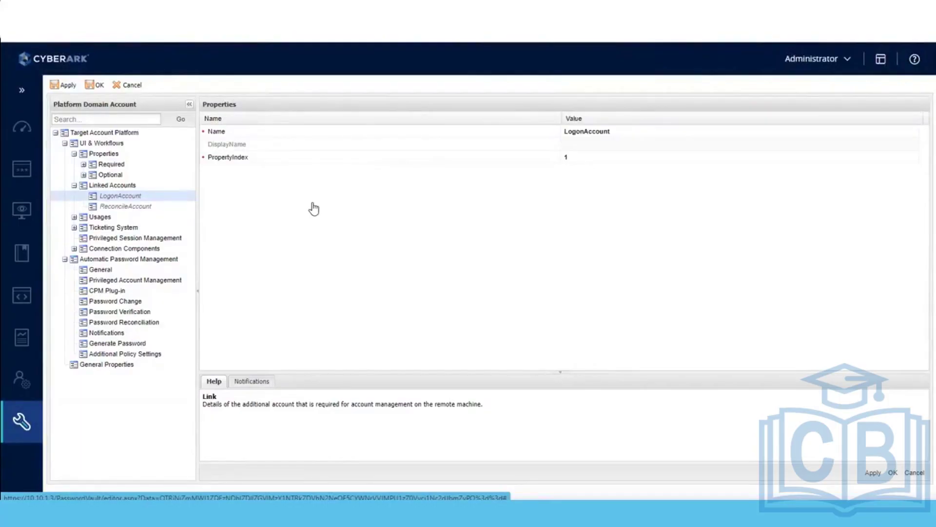
{"action": "left_click", "coordinate": [143, 209]}
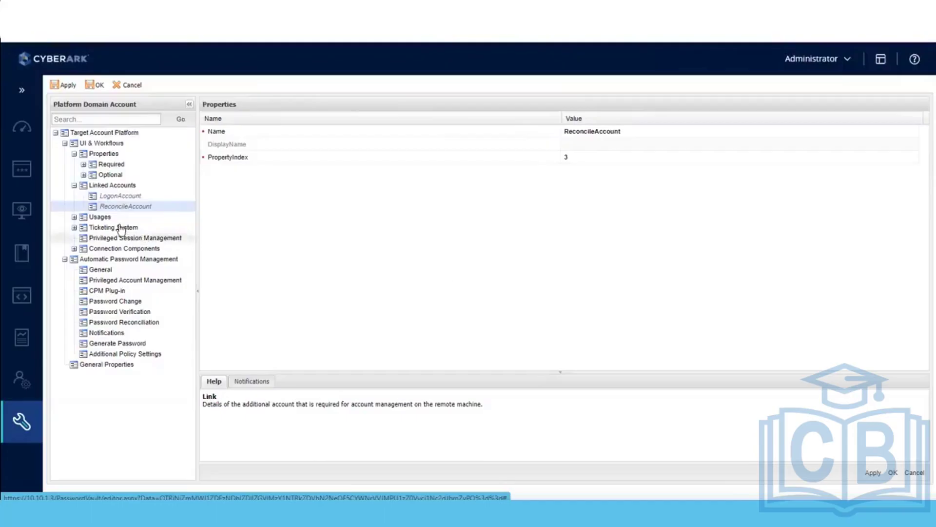
Step: Examine the platform's Usages list and the WinService usage, including the actions available for it
{"action": "left_click", "coordinate": [74, 218]}
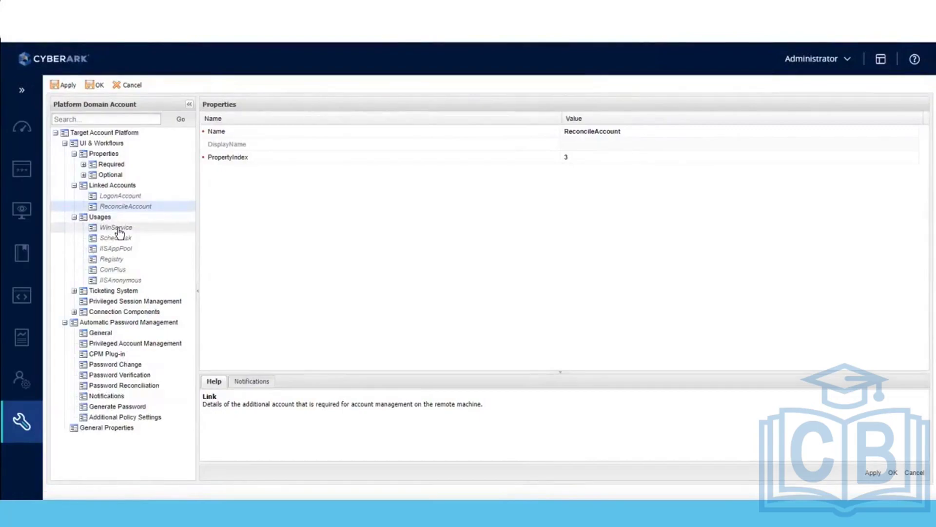
{"action": "left_click", "coordinate": [103, 220]}
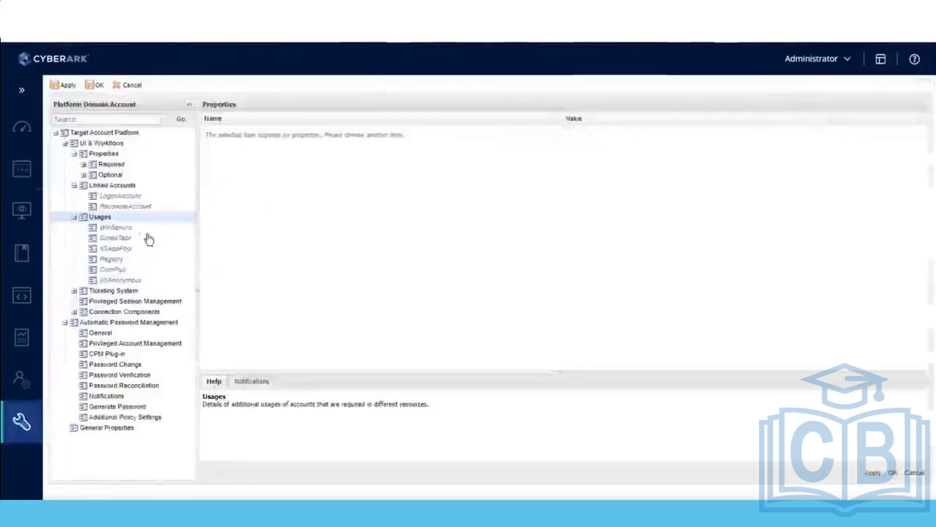
{"action": "left_click", "coordinate": [117, 228]}
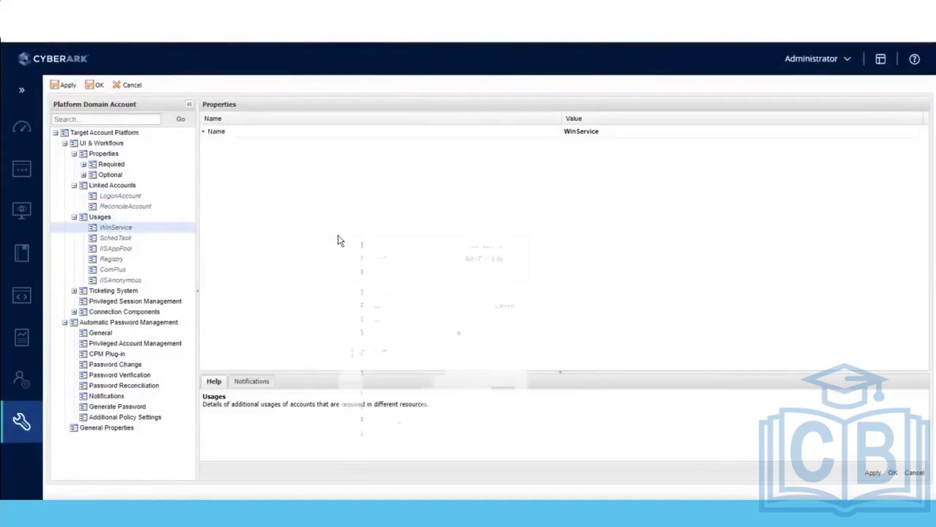
{"action": "right_click", "coordinate": [339, 236]}
{"action": "left_click", "coordinate": [294, 236]}
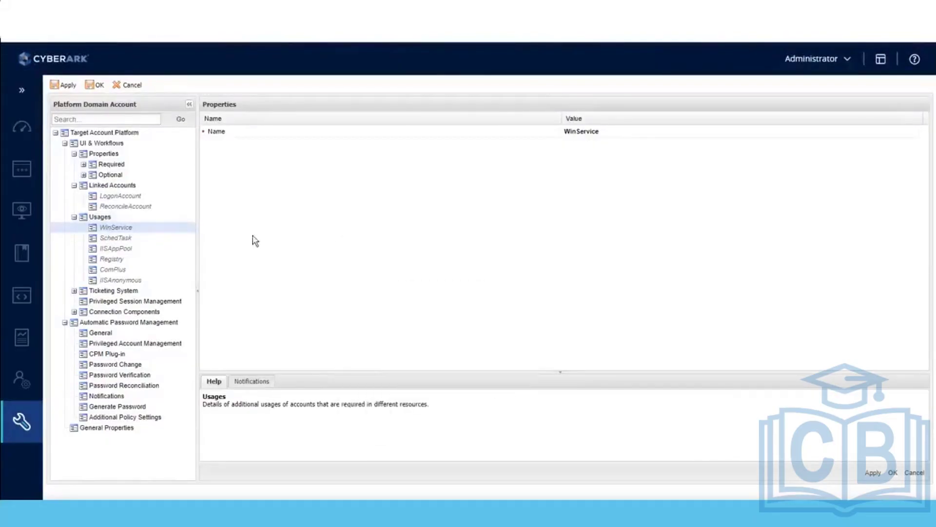
{"action": "right_click", "coordinate": [130, 233]}
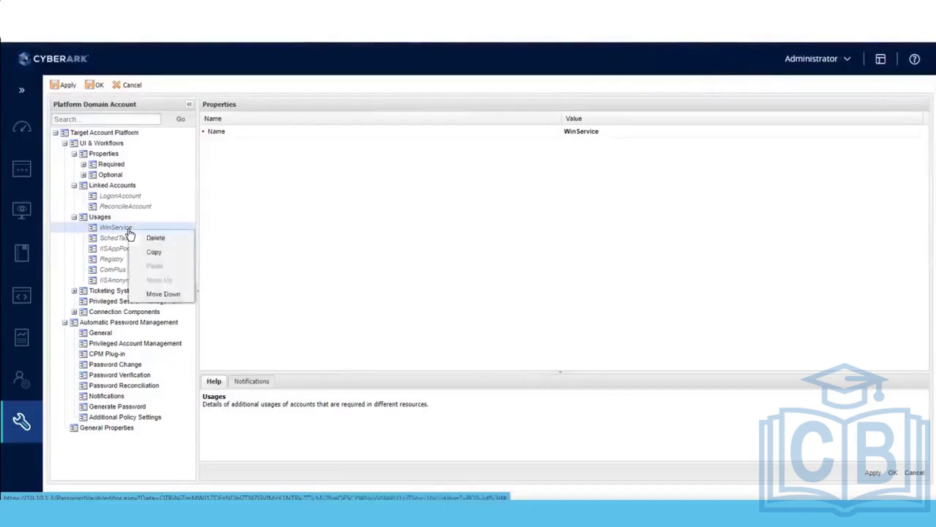
{"action": "left_click", "coordinate": [117, 448]}
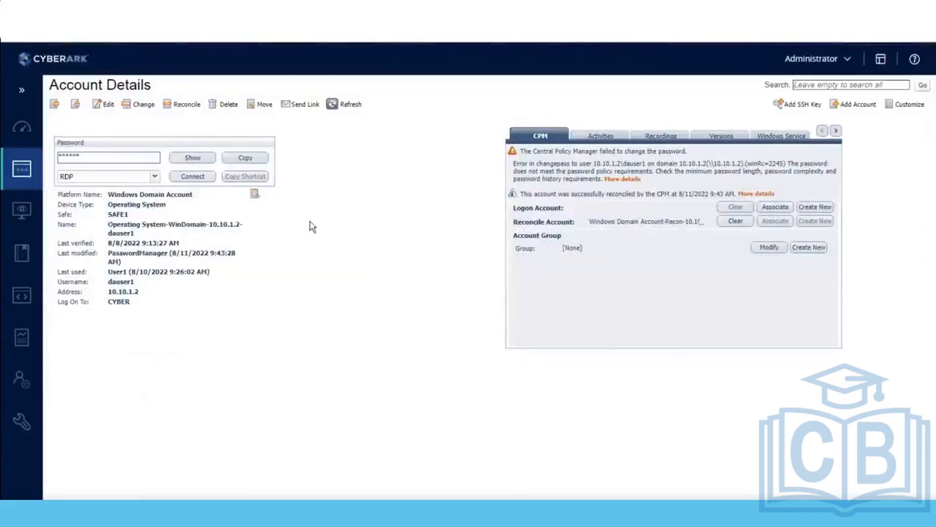
Step: View the account's Windows Service usages, then check the Log On settings of the CyberArk Password Manager service in Windows Services
{"action": "left_click", "coordinate": [780, 136]}
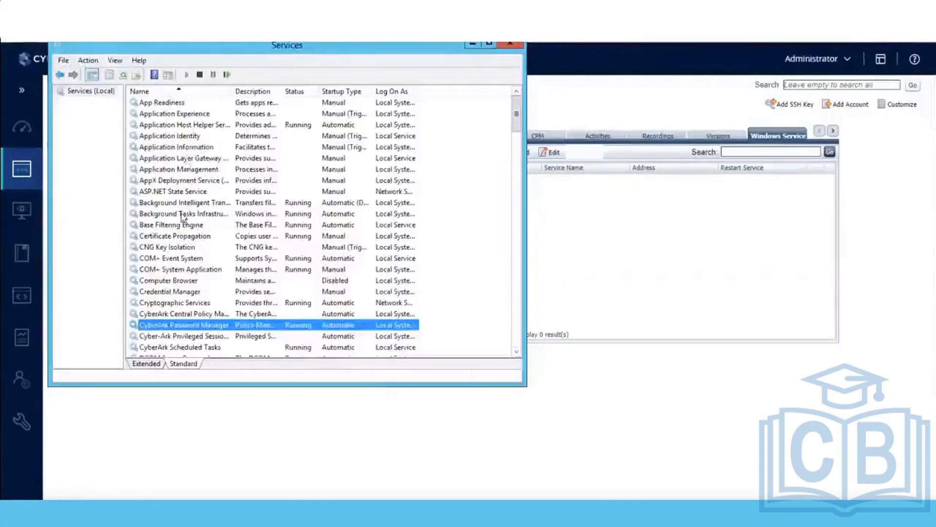
{"action": "right_click", "coordinate": [161, 328]}
{"action": "left_click", "coordinate": [210, 431]}
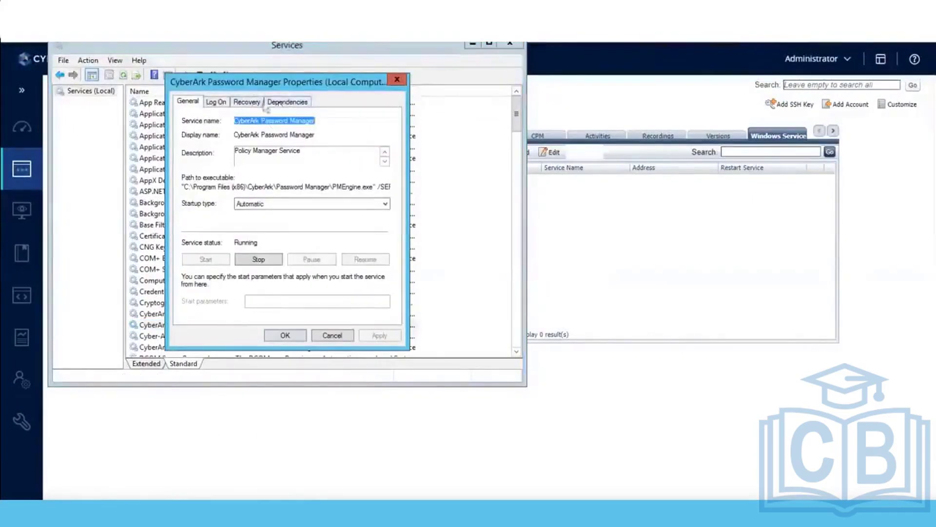
{"action": "left_click", "coordinate": [216, 102]}
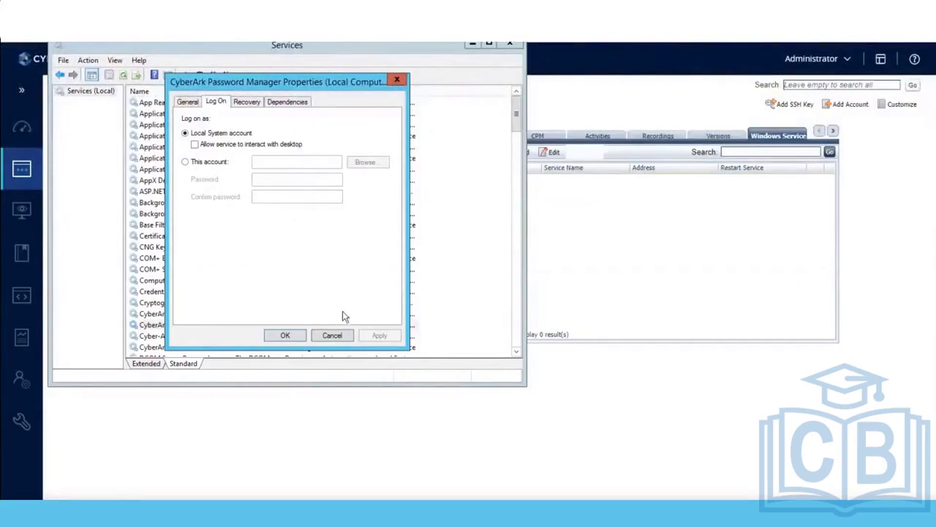
{"action": "left_click", "coordinate": [327, 339]}
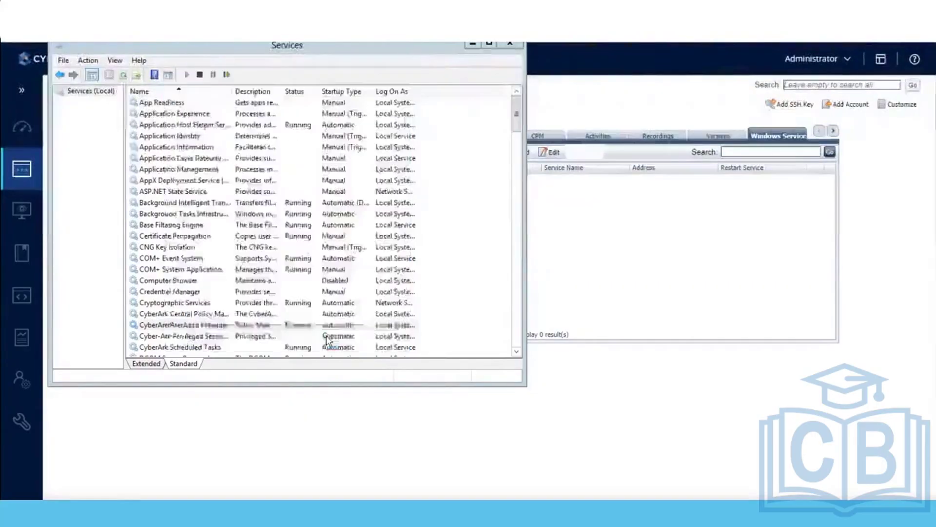
Step: Return to the account details in CyberArk and view the form for adding a Windows Service usage, leaving without saving
{"action": "left_click", "coordinate": [628, 204]}
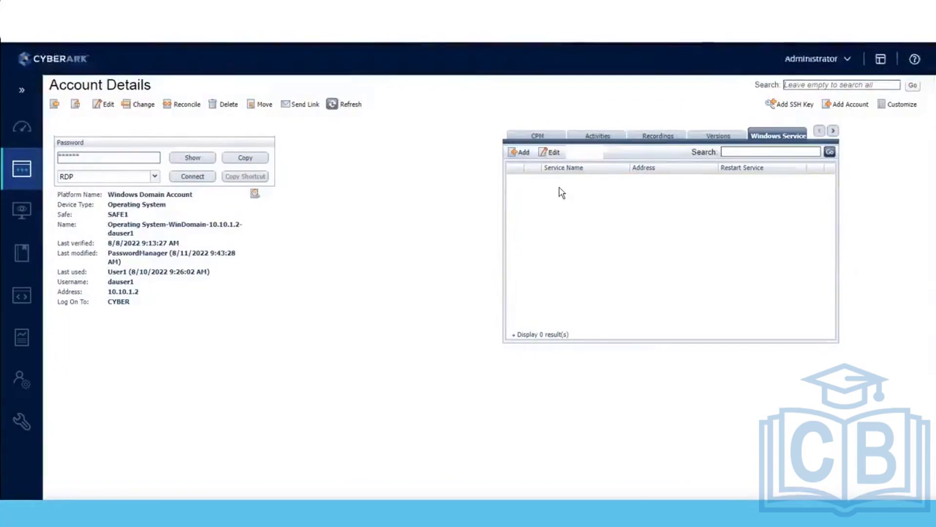
{"action": "left_click", "coordinate": [523, 153]}
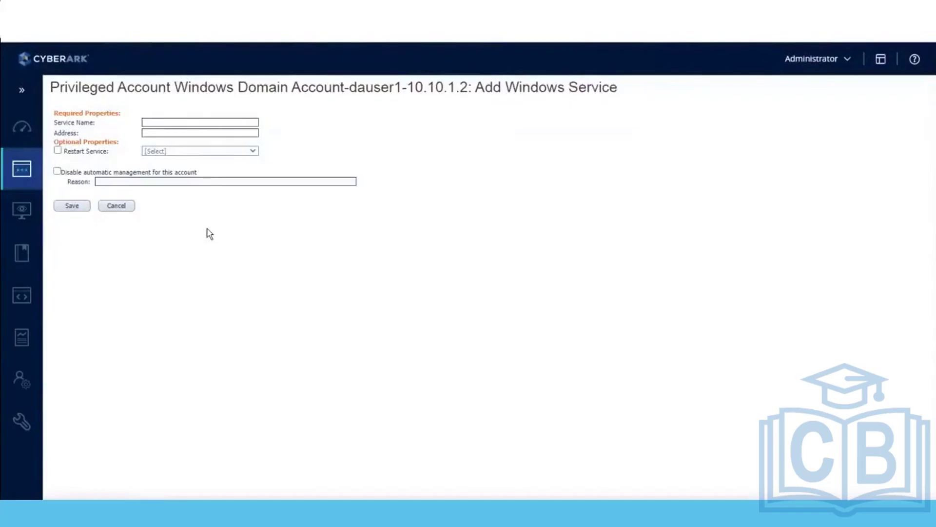
{"action": "left_click", "coordinate": [123, 207]}
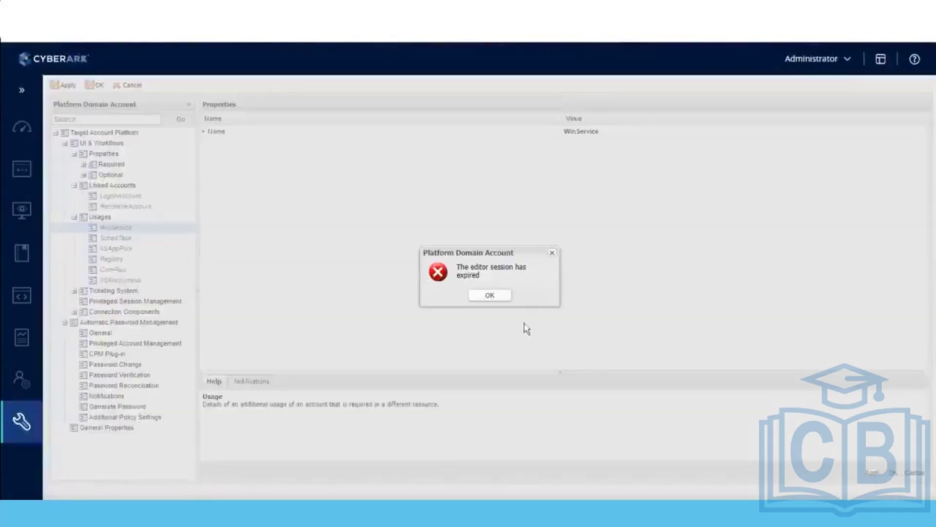
{"action": "left_click", "coordinate": [493, 302]}
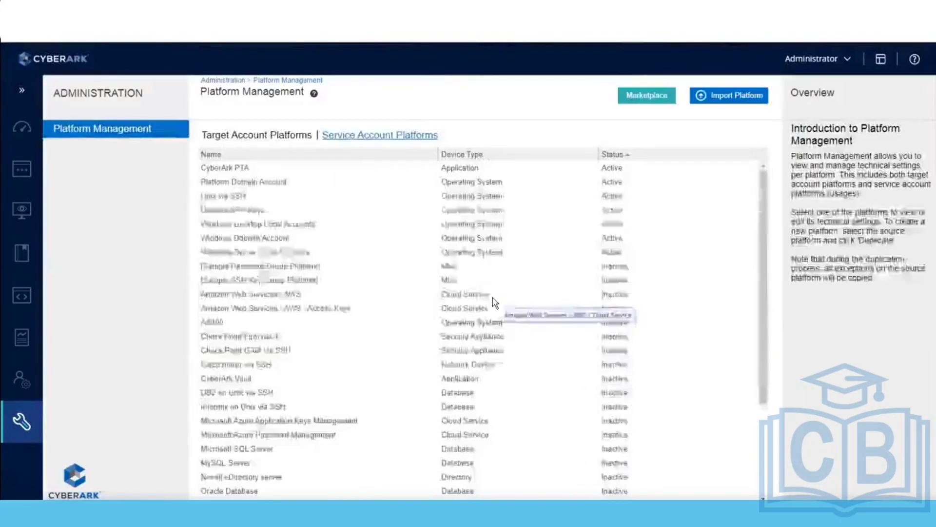
{"action": "left_click", "coordinate": [276, 182]}
{"action": "left_click", "coordinate": [858, 481]}
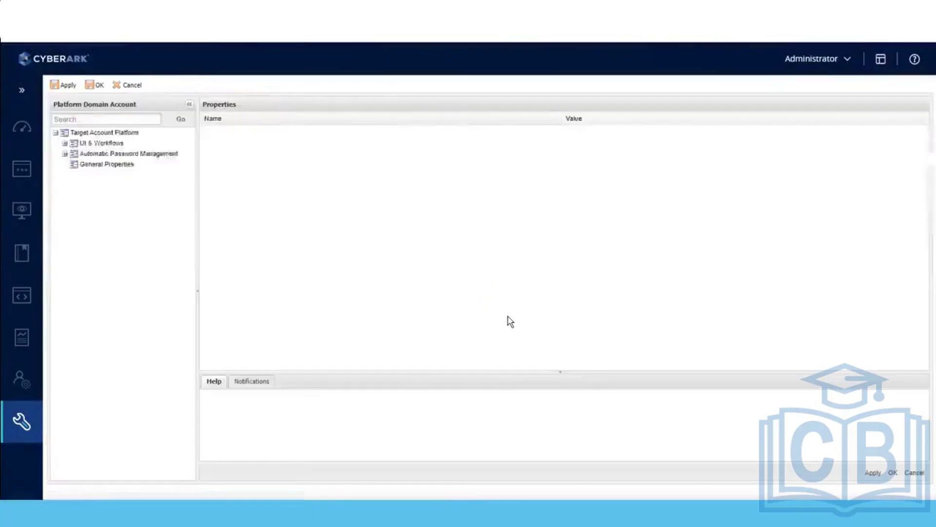
{"action": "left_click", "coordinate": [65, 143]}
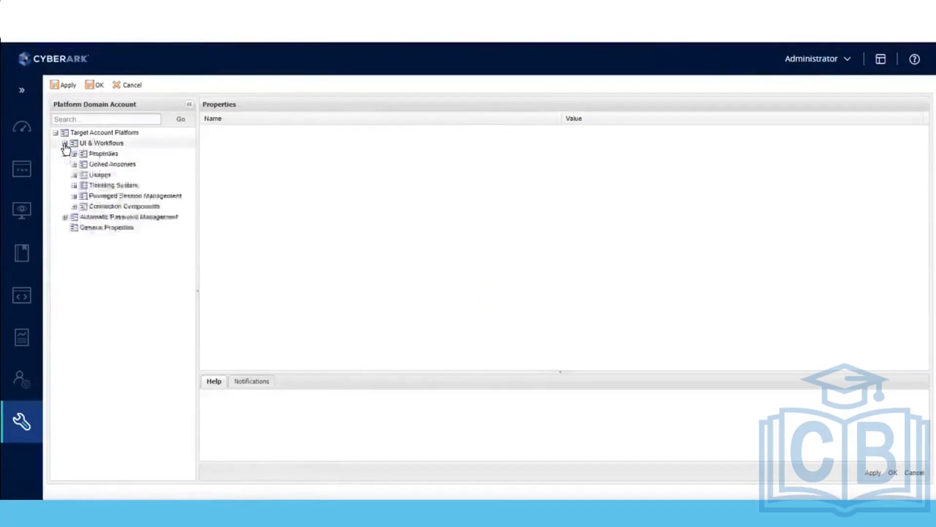
{"action": "left_click", "coordinate": [8, 290]}
{"action": "mouse_move", "coordinate": [26, 175]}
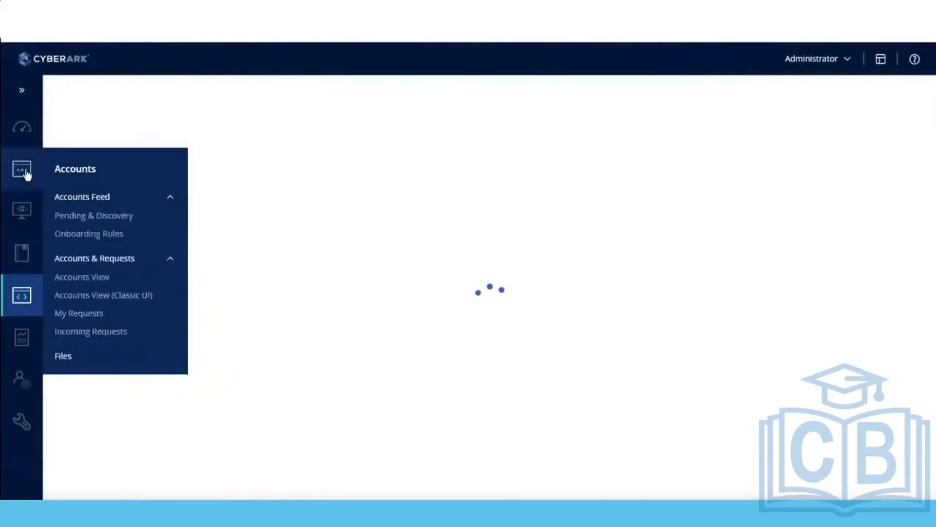
{"action": "mouse_move", "coordinate": [18, 422]}
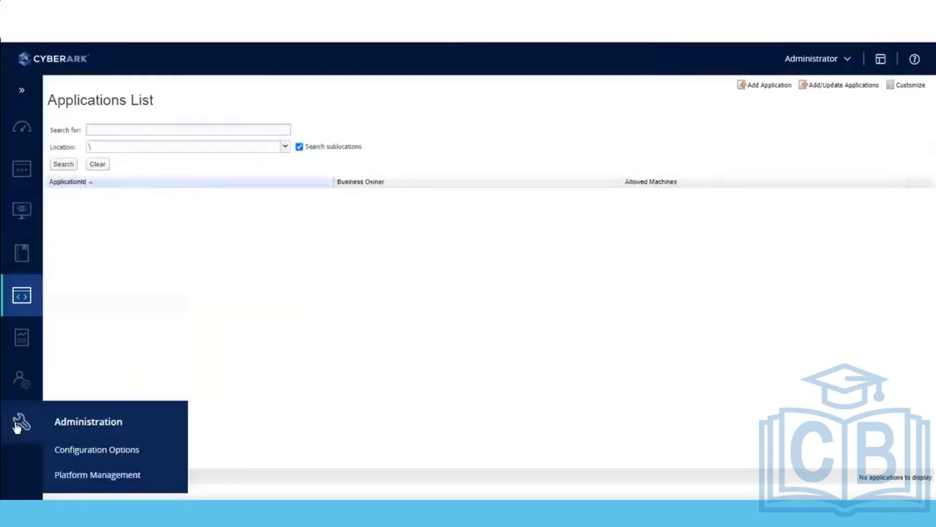
Step: Open Platform Domain Account for editing from Platform Management and view its Linked Accounts, Usages and Ticketing System settings under UI & Workflows
{"action": "left_click", "coordinate": [69, 476]}
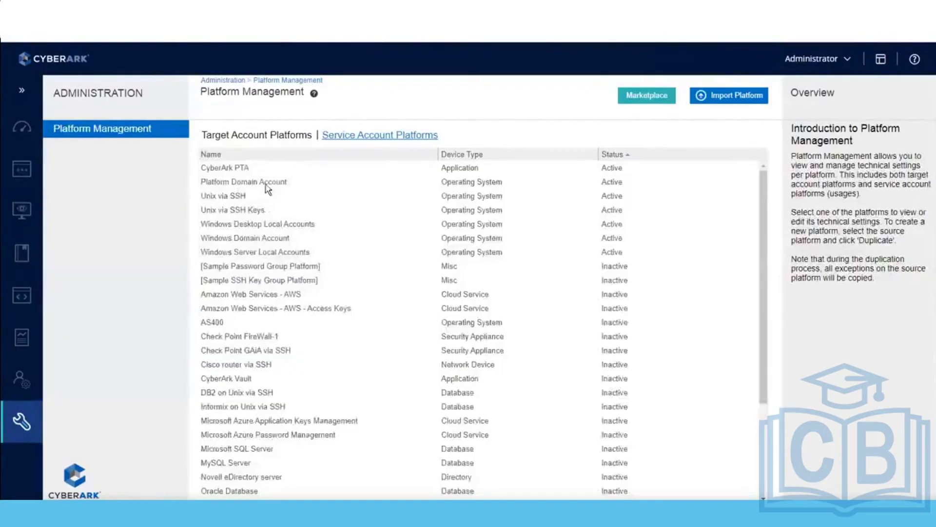
{"action": "left_click", "coordinate": [266, 185]}
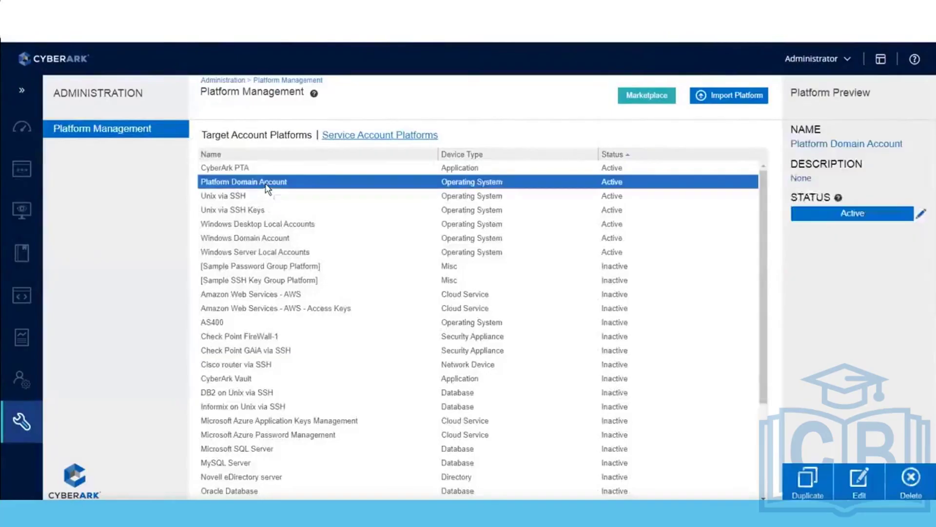
{"action": "left_click", "coordinate": [860, 484]}
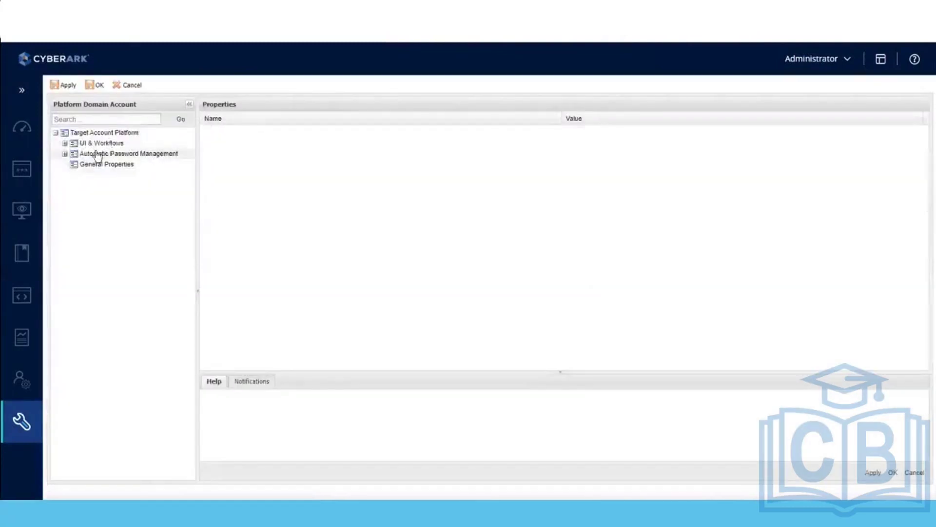
{"action": "left_click", "coordinate": [65, 143]}
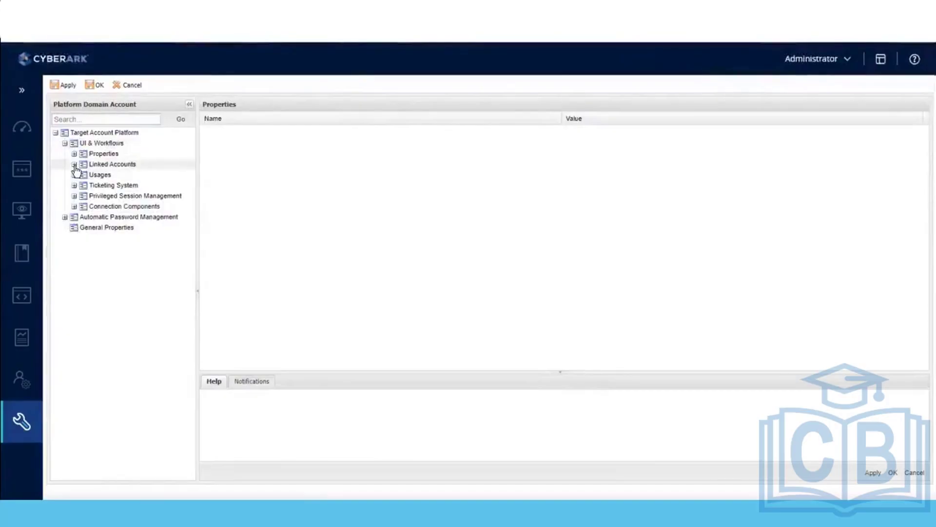
{"action": "left_click", "coordinate": [75, 165]}
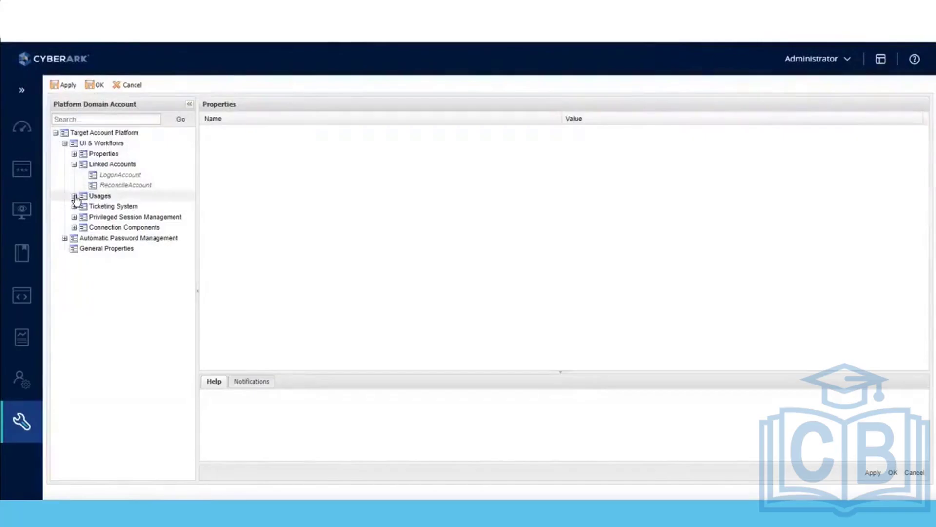
{"action": "left_click", "coordinate": [74, 196]}
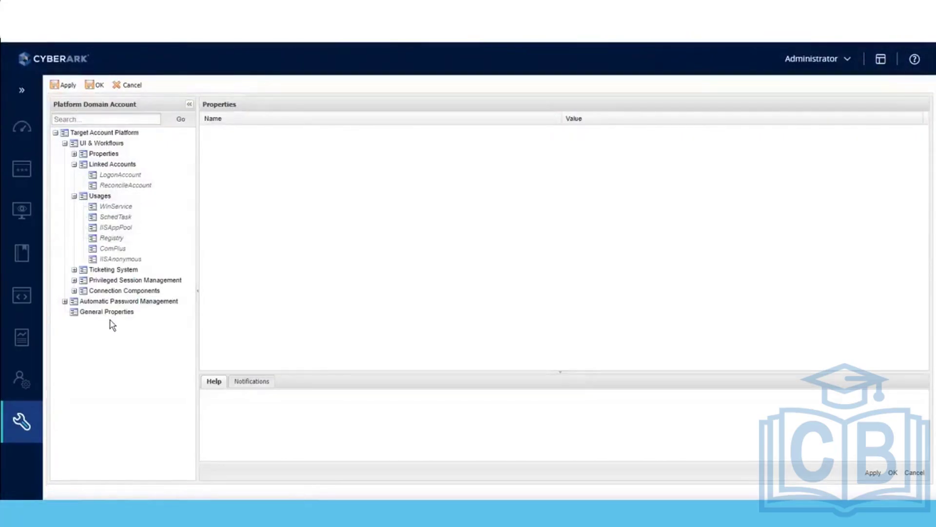
{"action": "left_click", "coordinate": [98, 274]}
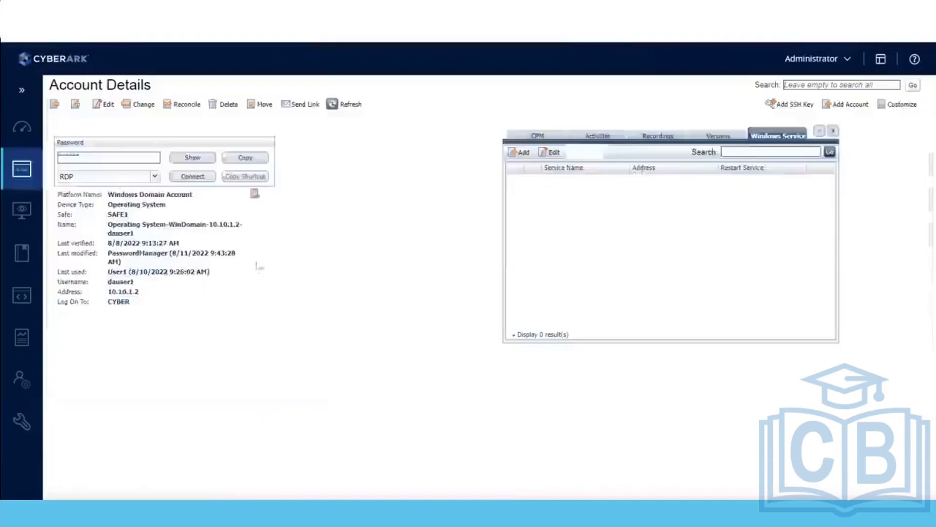
Step: View the reason prompt for showing dauser1's password on the account details page, and dismiss it without giving a reason
{"action": "left_click", "coordinate": [194, 177]}
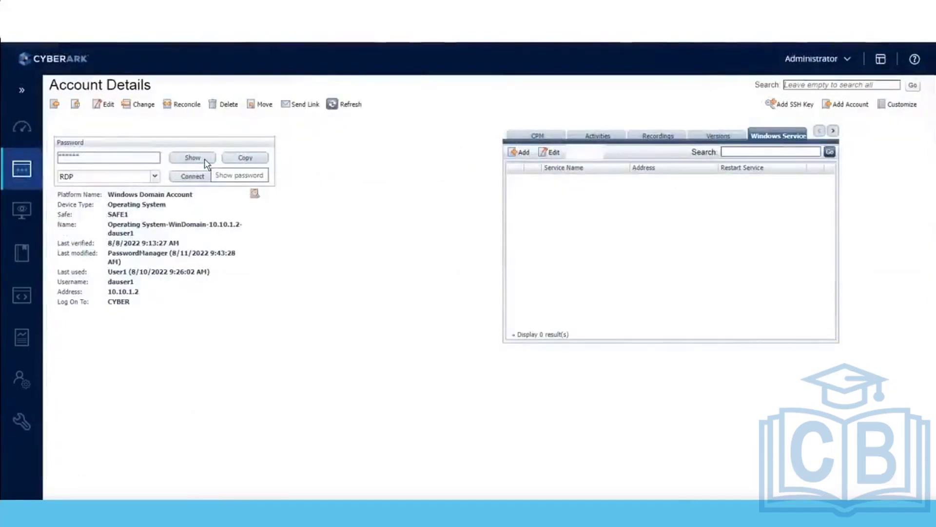
{"action": "left_click", "coordinate": [205, 161]}
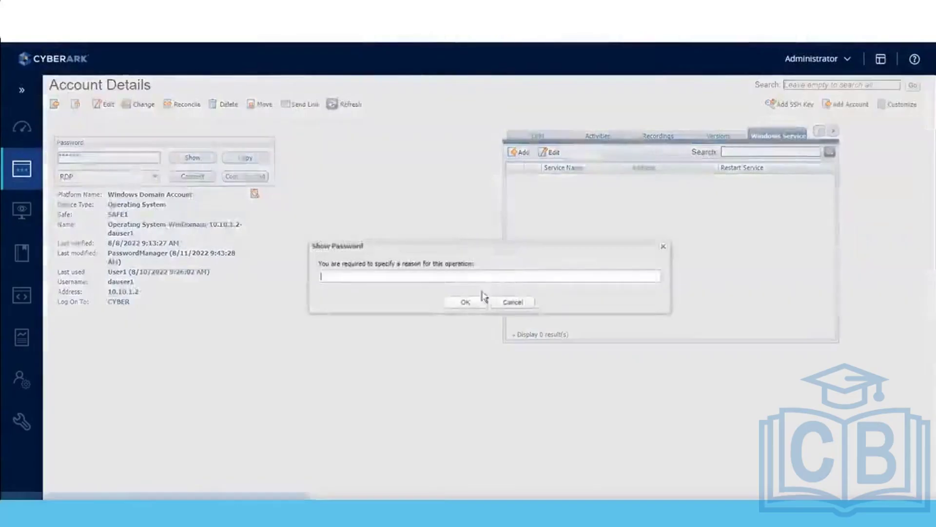
{"action": "left_click", "coordinate": [425, 276]}
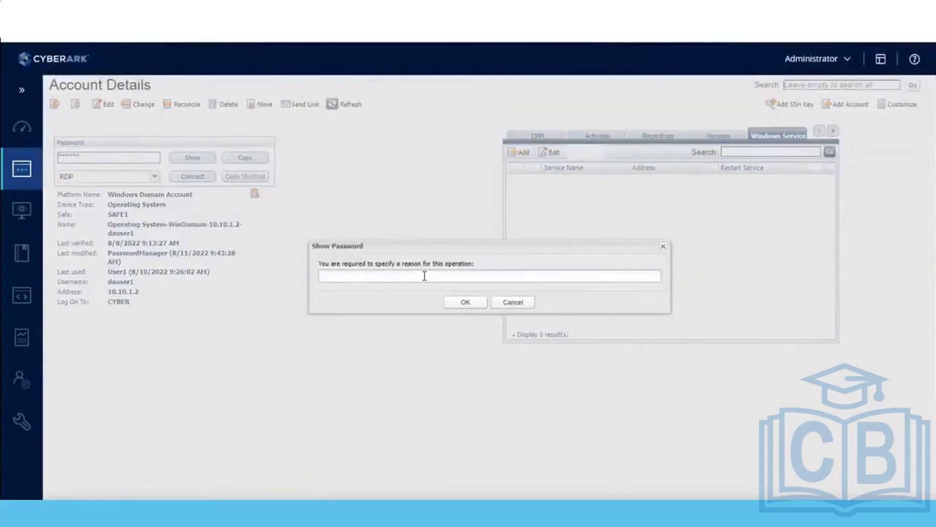
{"action": "left_click", "coordinate": [512, 303]}
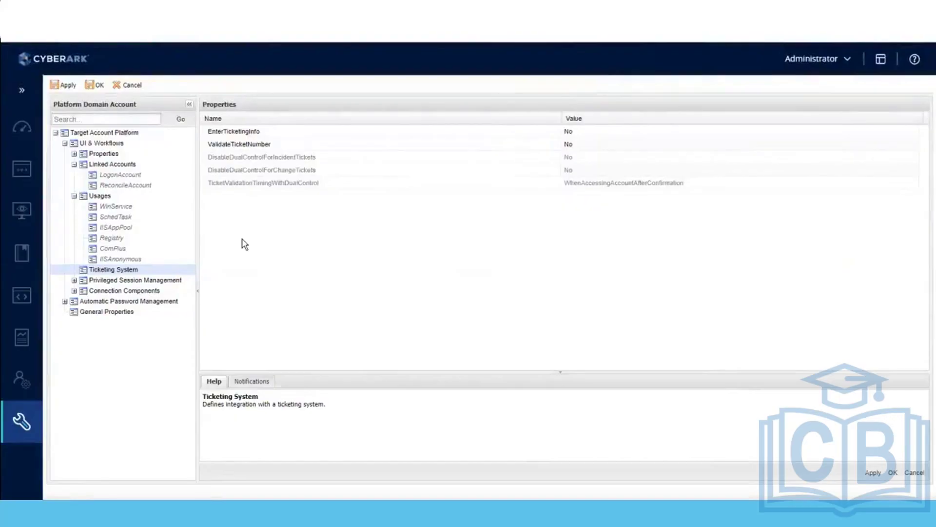
Step: Examine the platform's Ticketing System properties and the actions available for it, including Add ActiveTicketingSystems
{"action": "right_click", "coordinate": [243, 244]}
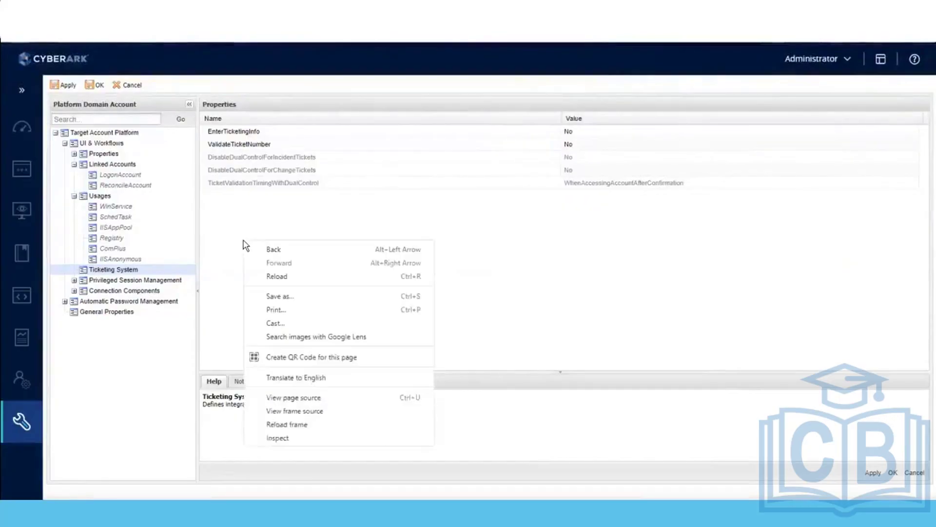
{"action": "left_click", "coordinate": [234, 237]}
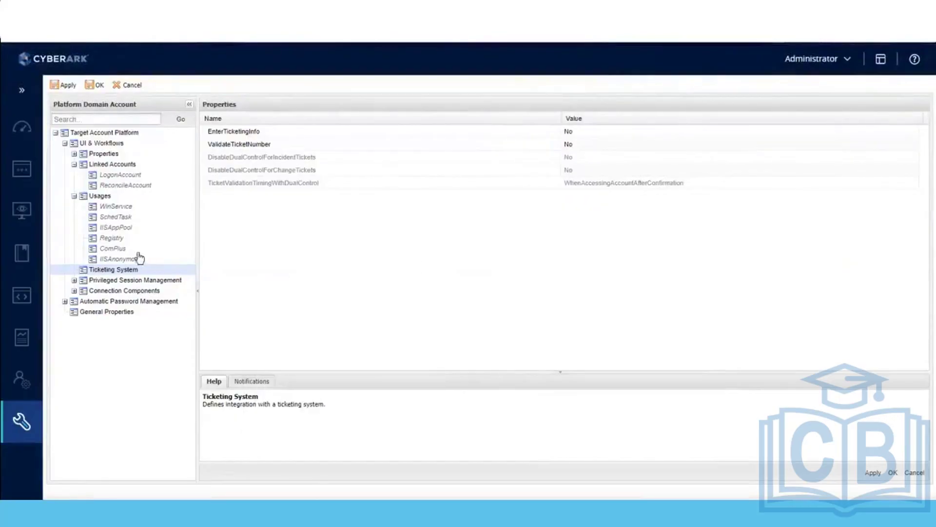
{"action": "right_click", "coordinate": [118, 272]}
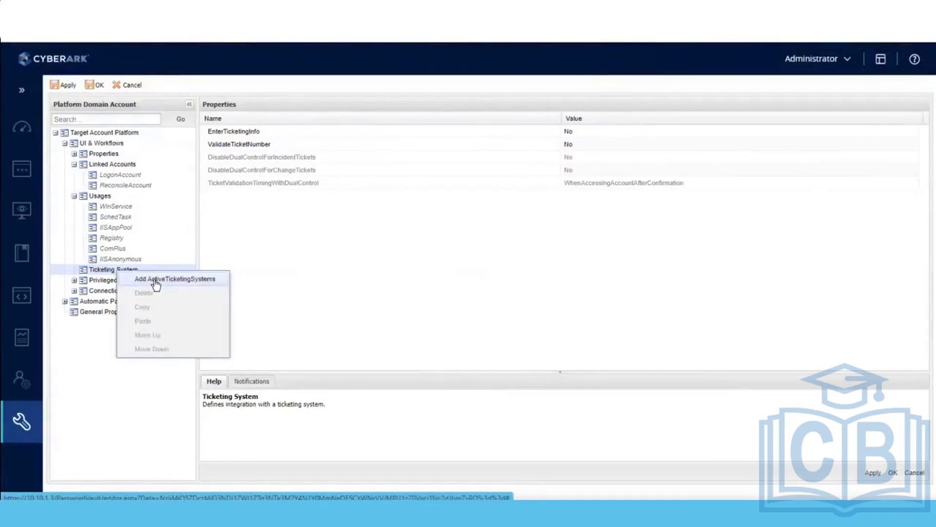
{"action": "left_click", "coordinate": [329, 259]}
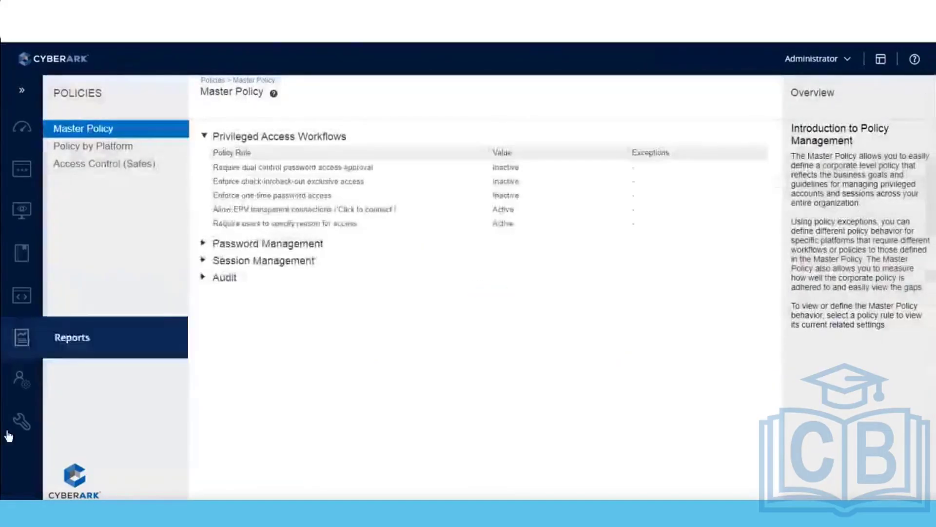
Step: Open the Web Access Options in the system configuration and list the integrations defined under Ticketing Systems
{"action": "mouse_move", "coordinate": [19, 422]}
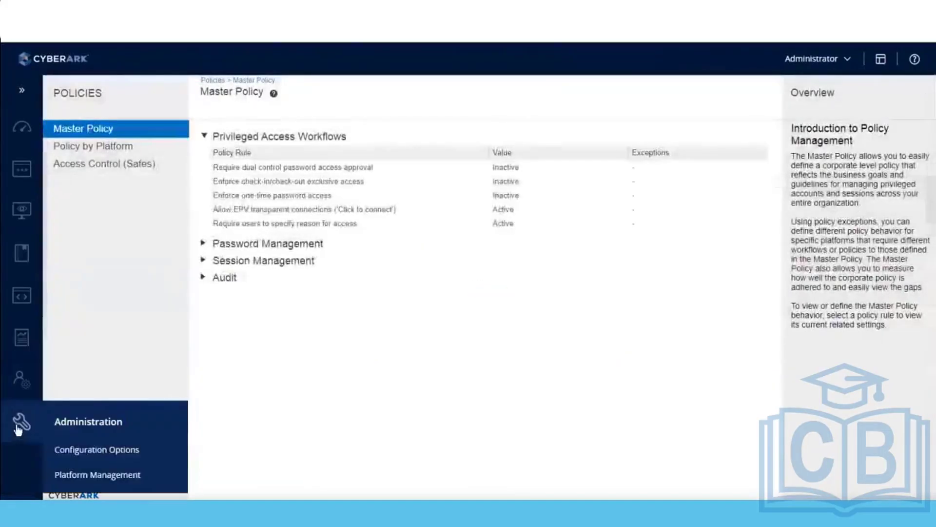
{"action": "left_click", "coordinate": [78, 453]}
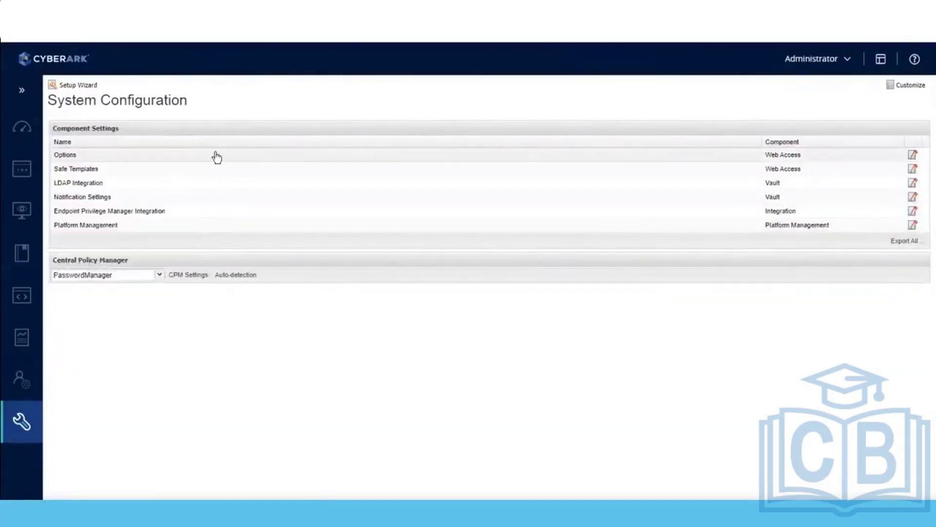
{"action": "left_click", "coordinate": [217, 156]}
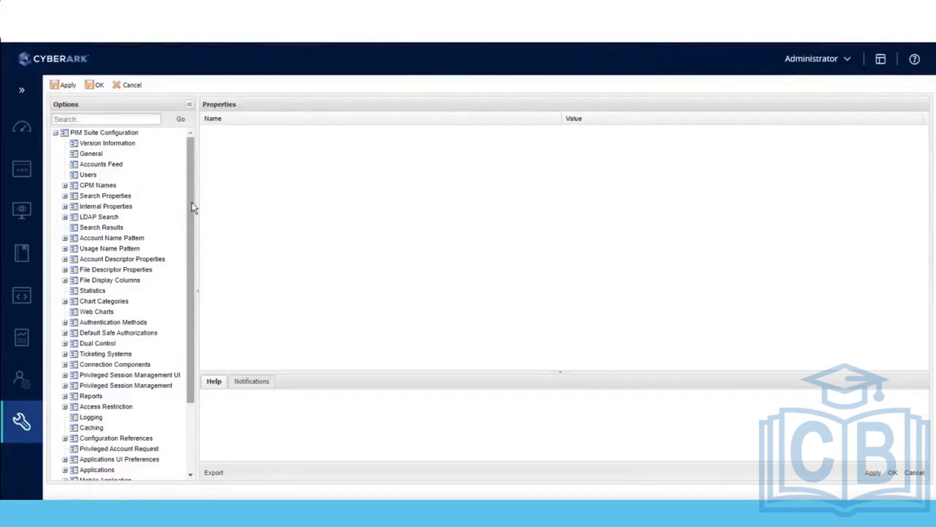
{"action": "left_click", "coordinate": [117, 356]}
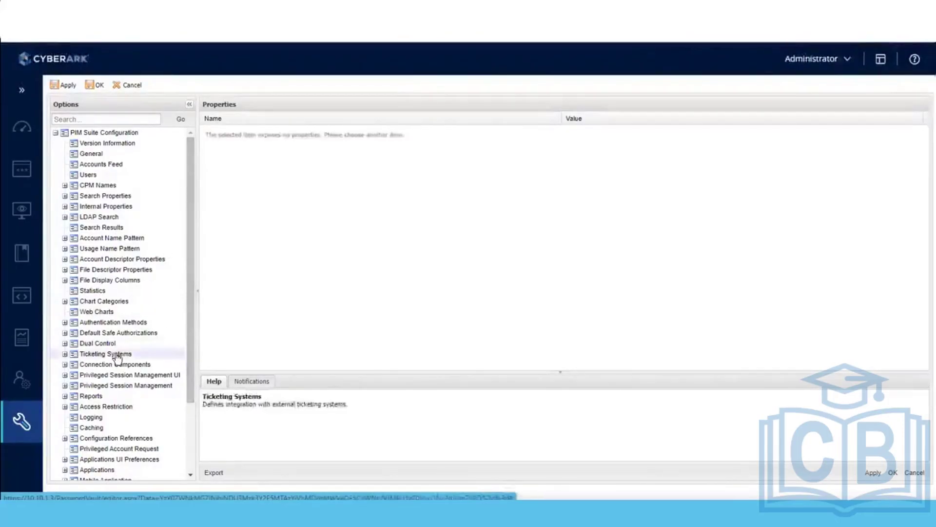
{"action": "left_click", "coordinate": [66, 354]}
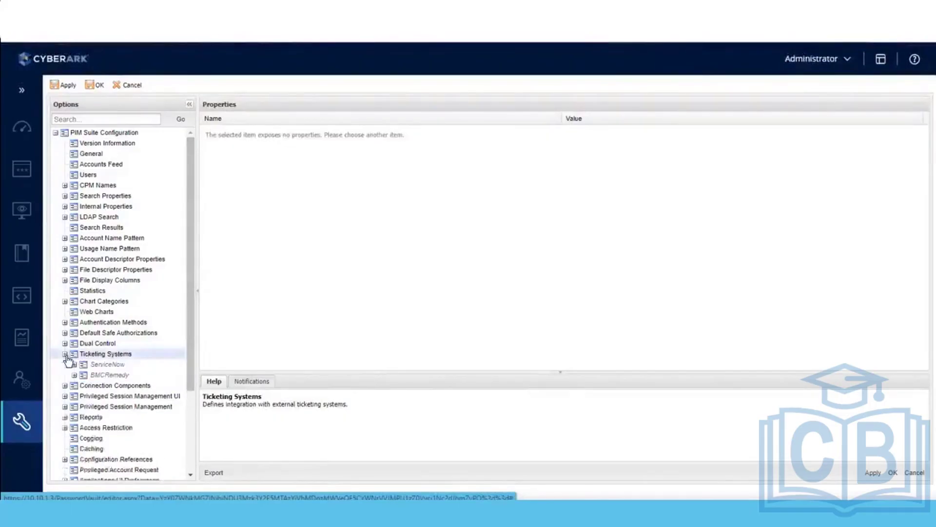